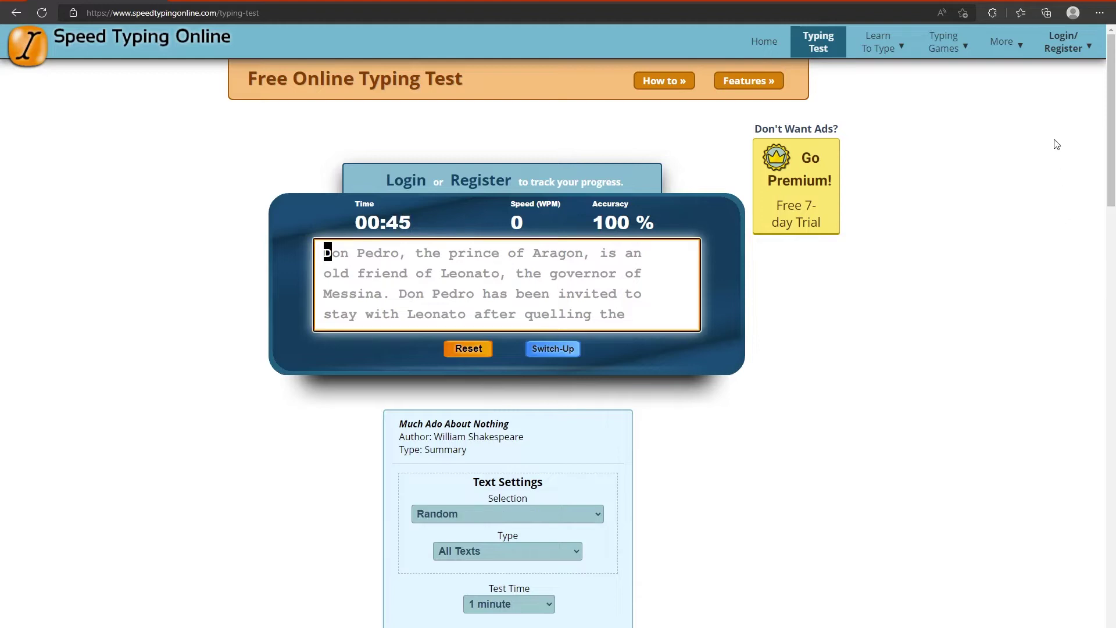
Sign in with Google and open the account's My Profile page
mouse_move(1061, 67)
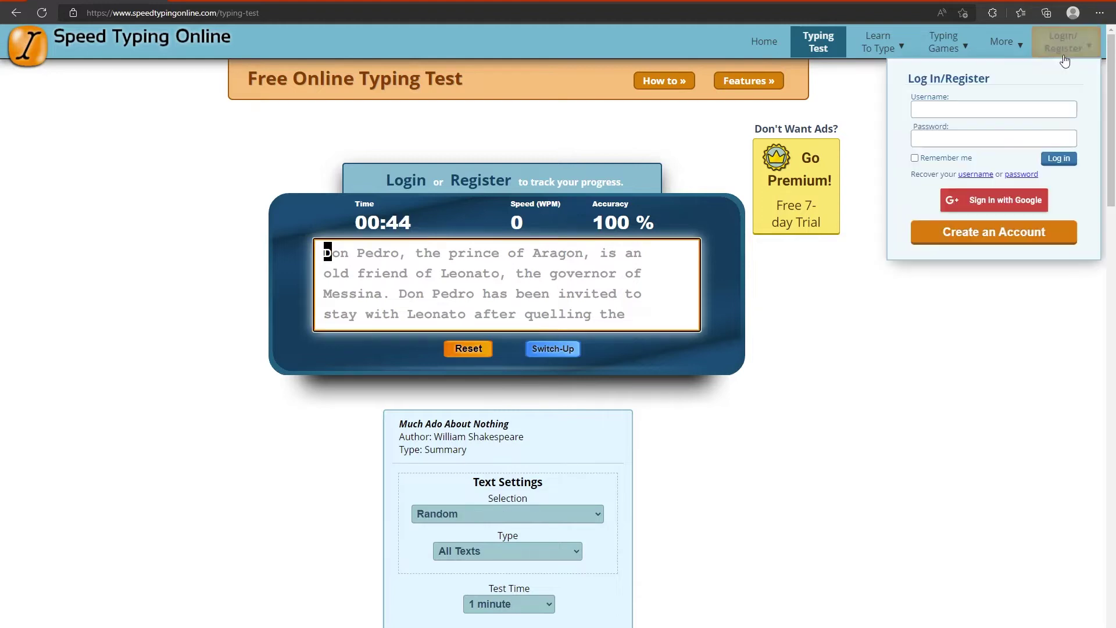
click(1010, 203)
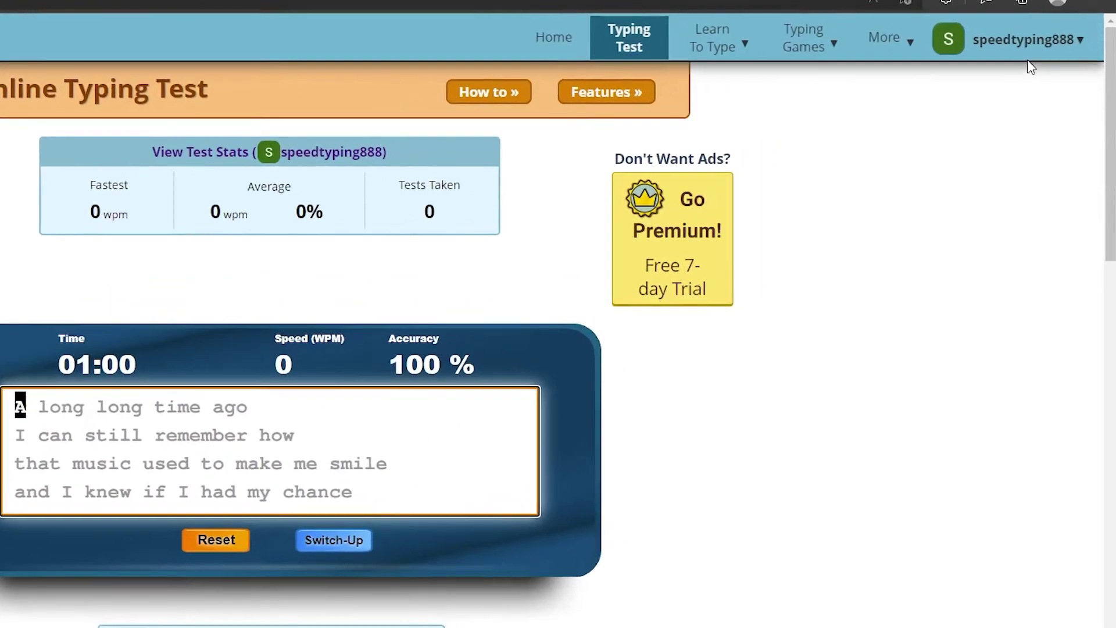
mouse_move(1065, 46)
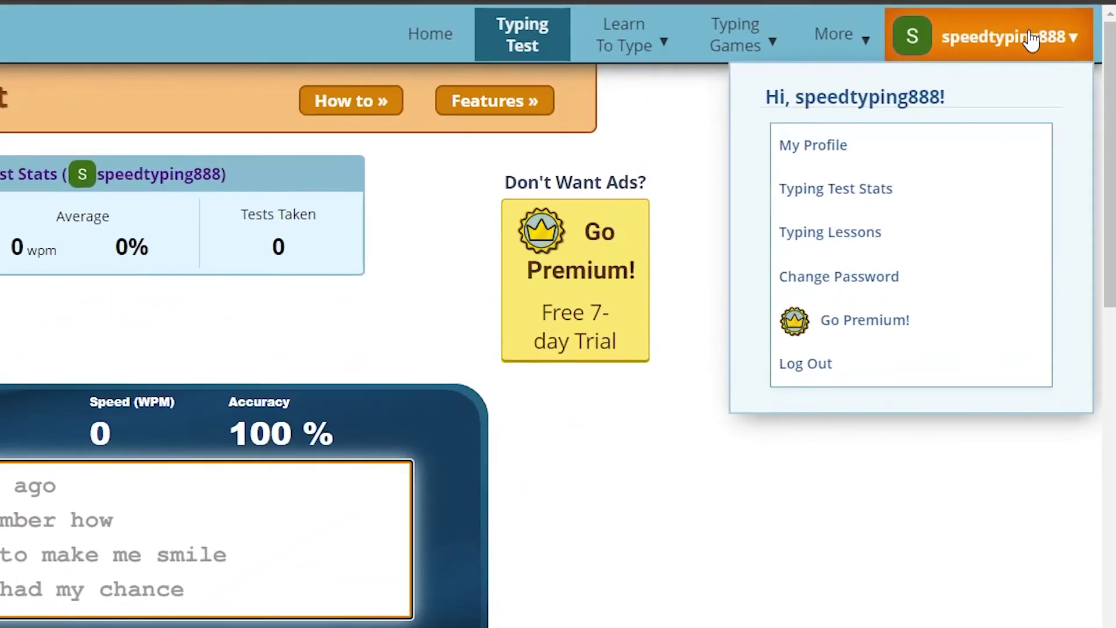
click(851, 152)
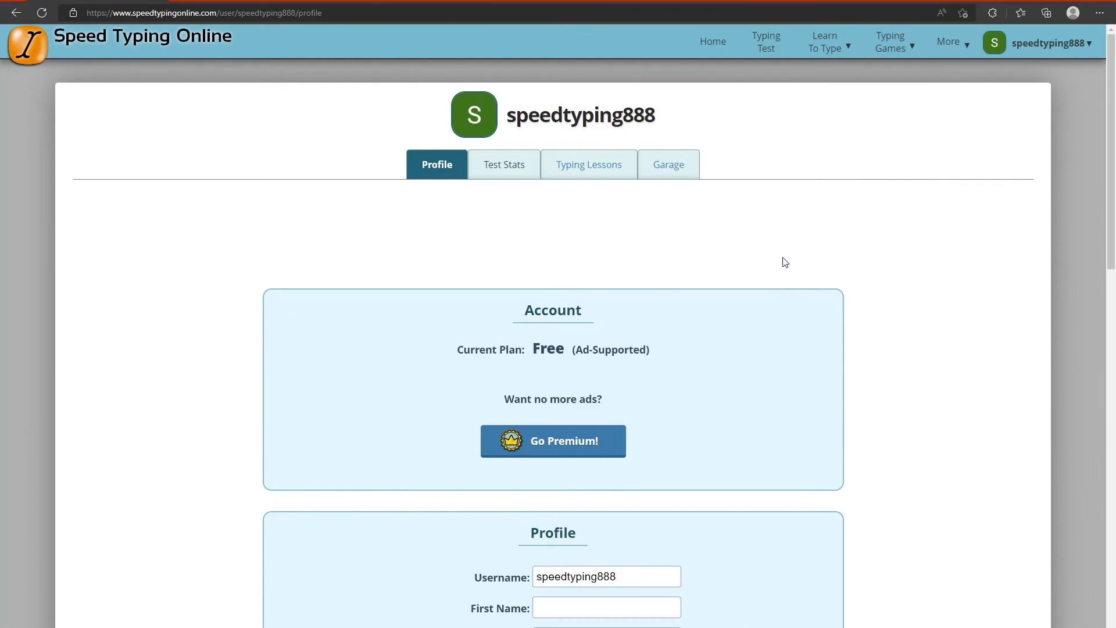
Tick I'm a Teacher in the Profile box and save, confirming the (Teacher) heading label
scroll(785, 262, down, 6)
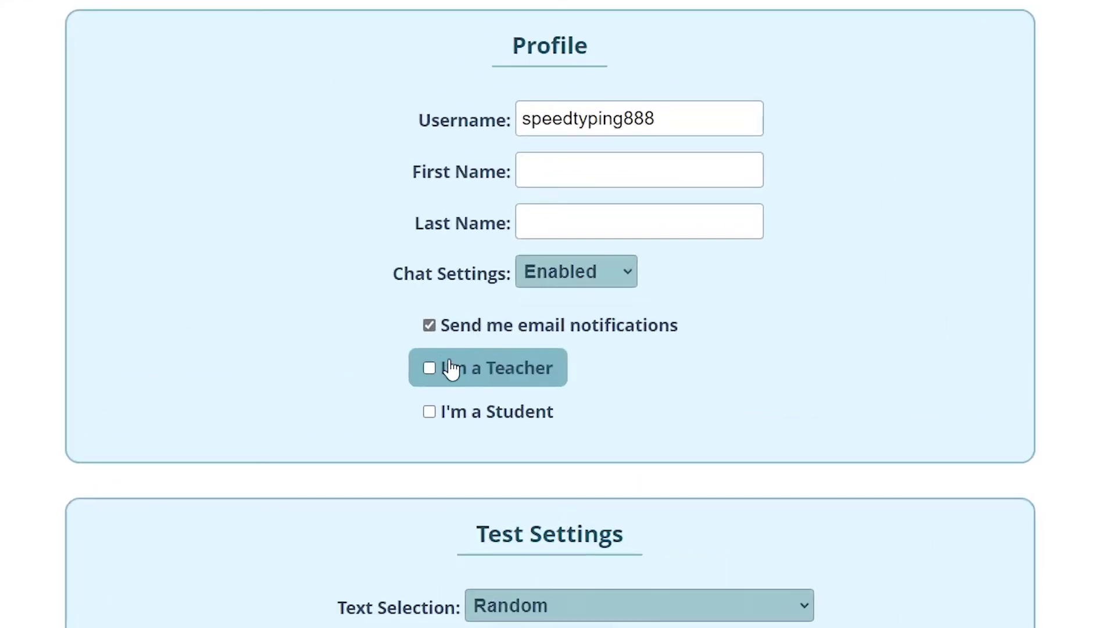
click(498, 349)
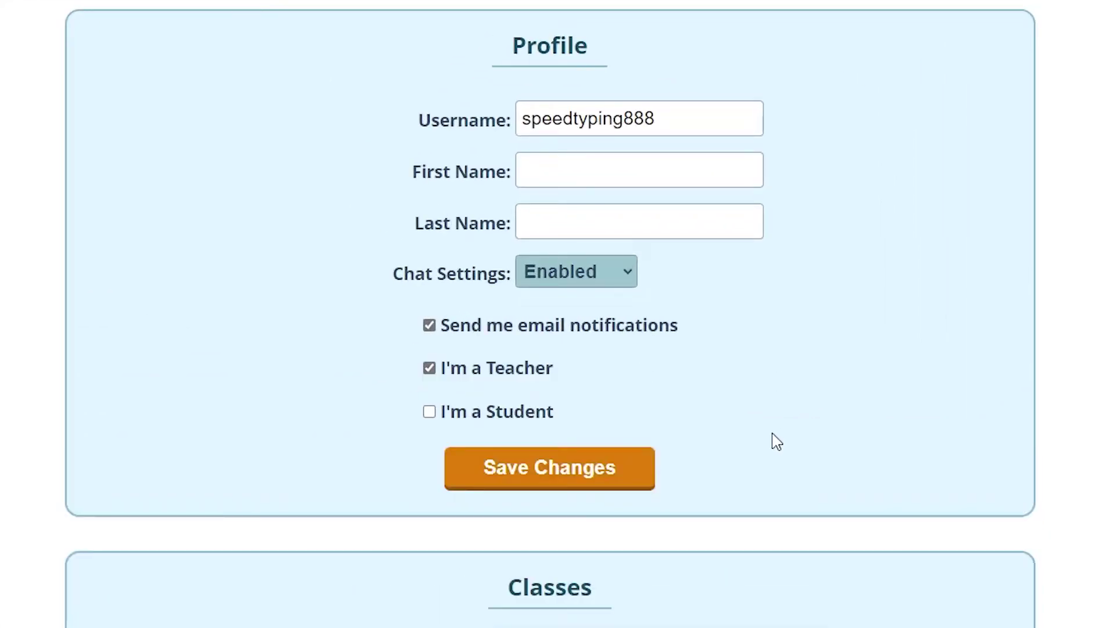
click(534, 477)
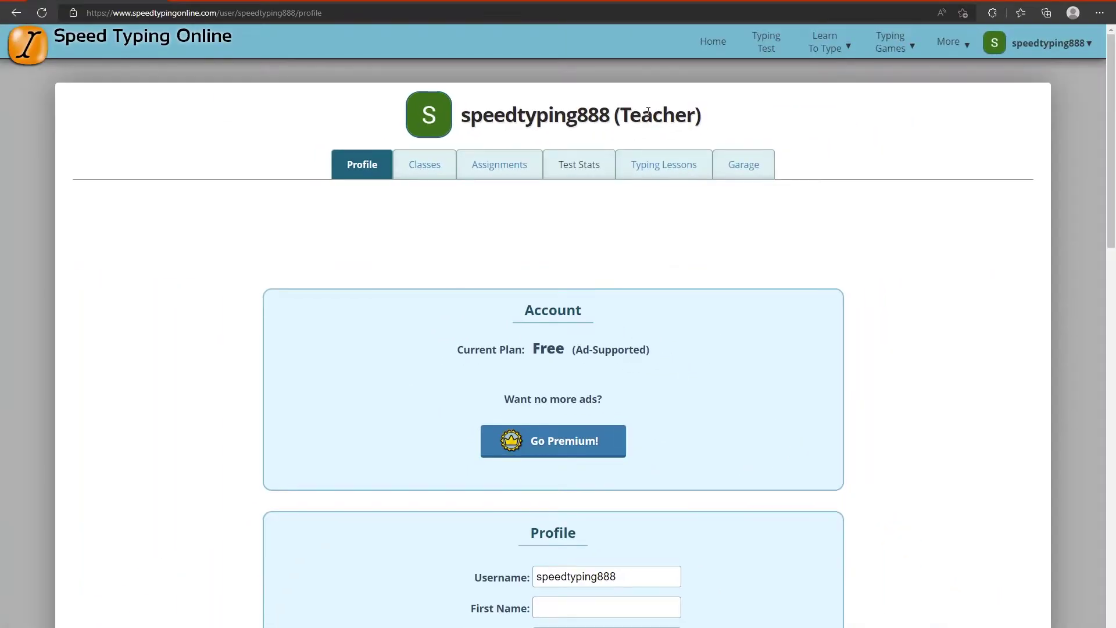
double_click(648, 114)
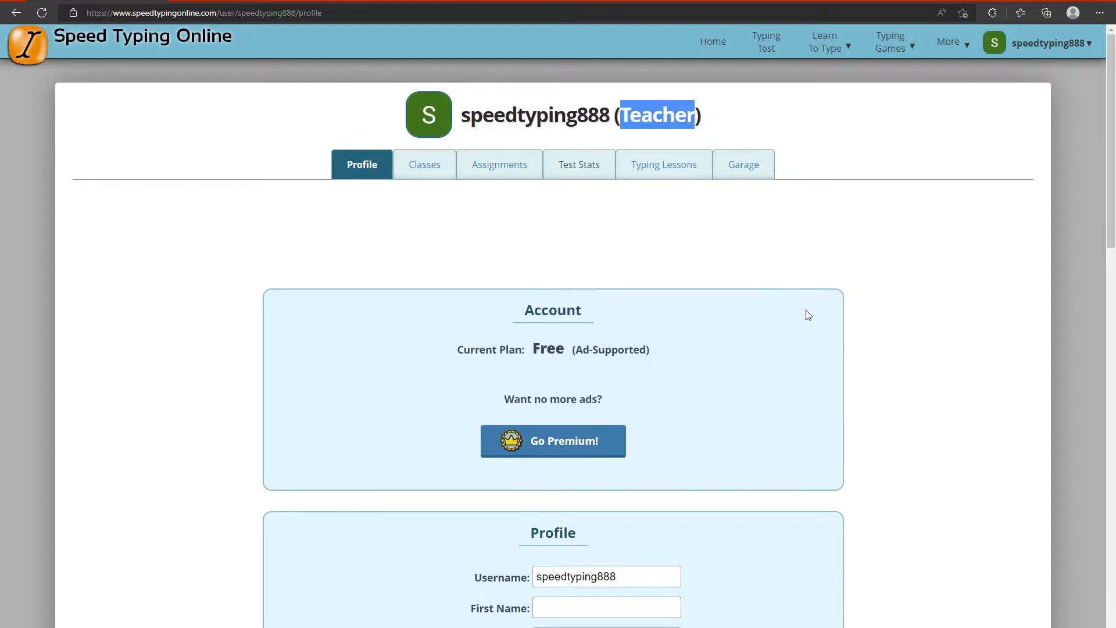
scroll(811, 324, down, 10)
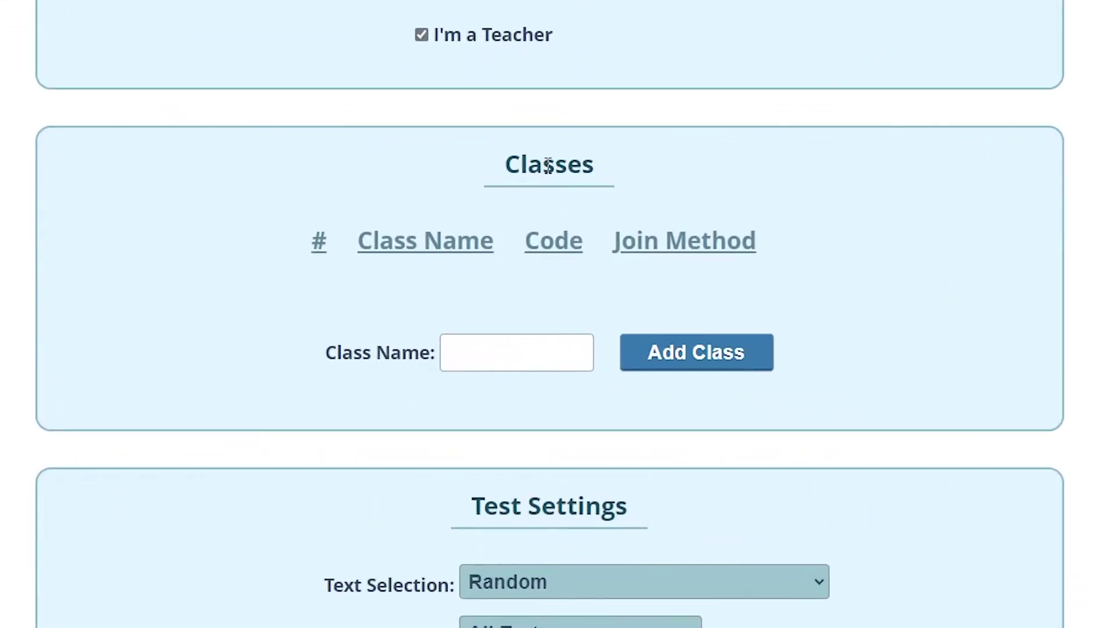
Add a class named 'Period 1' in the Classes section
double_click(552, 233)
click(830, 196)
click(533, 345)
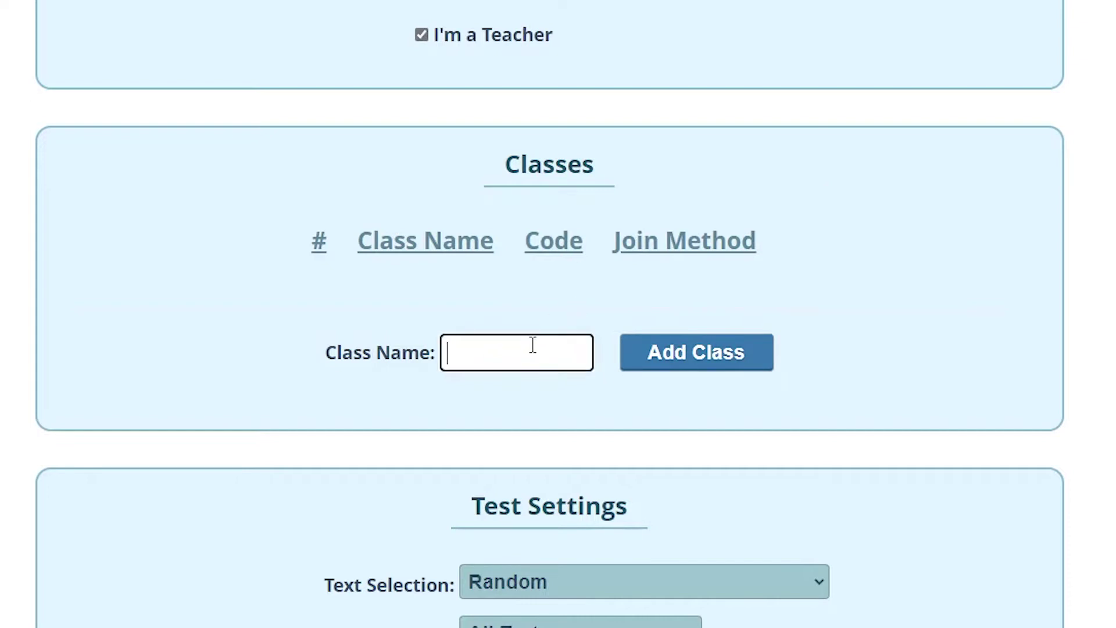
text(Period 1)
click(718, 354)
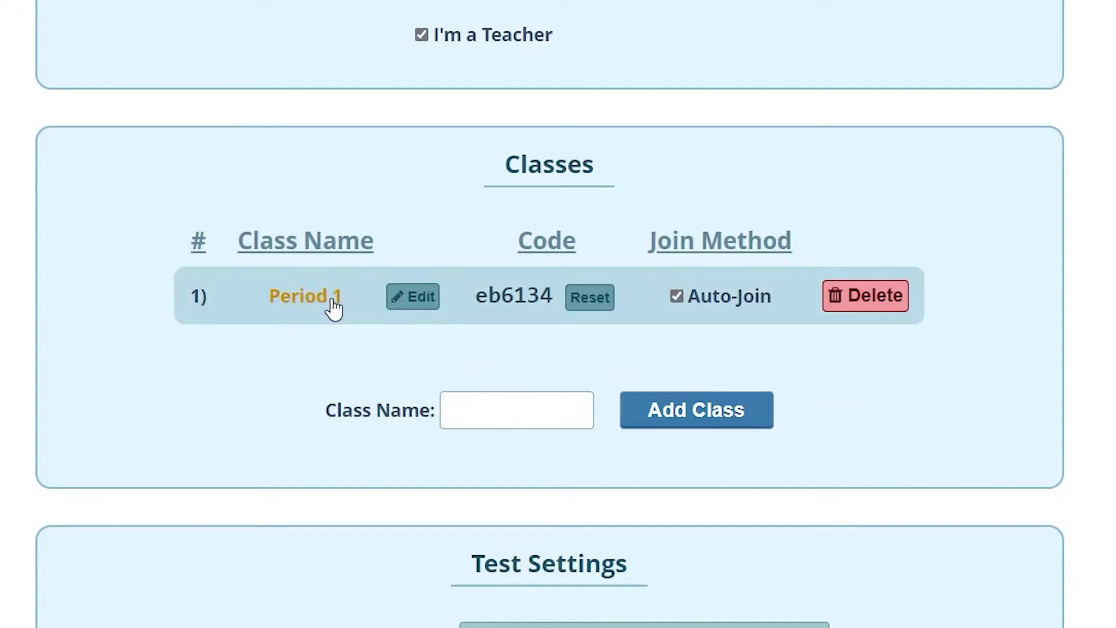
Highlight the generated Period 1 join code
double_click(508, 296)
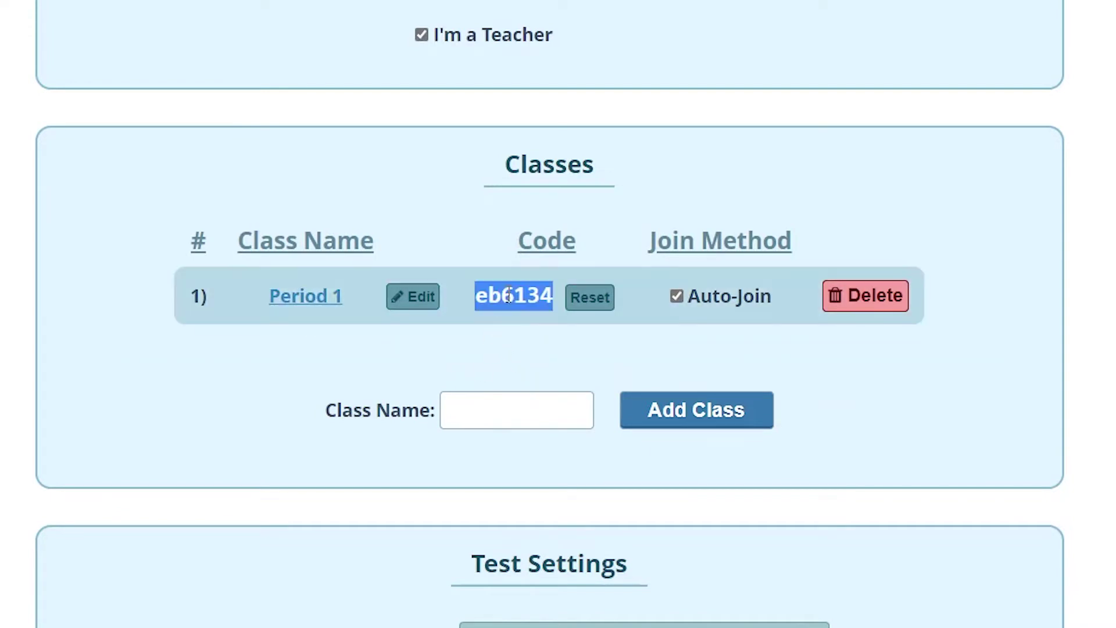
click(596, 366)
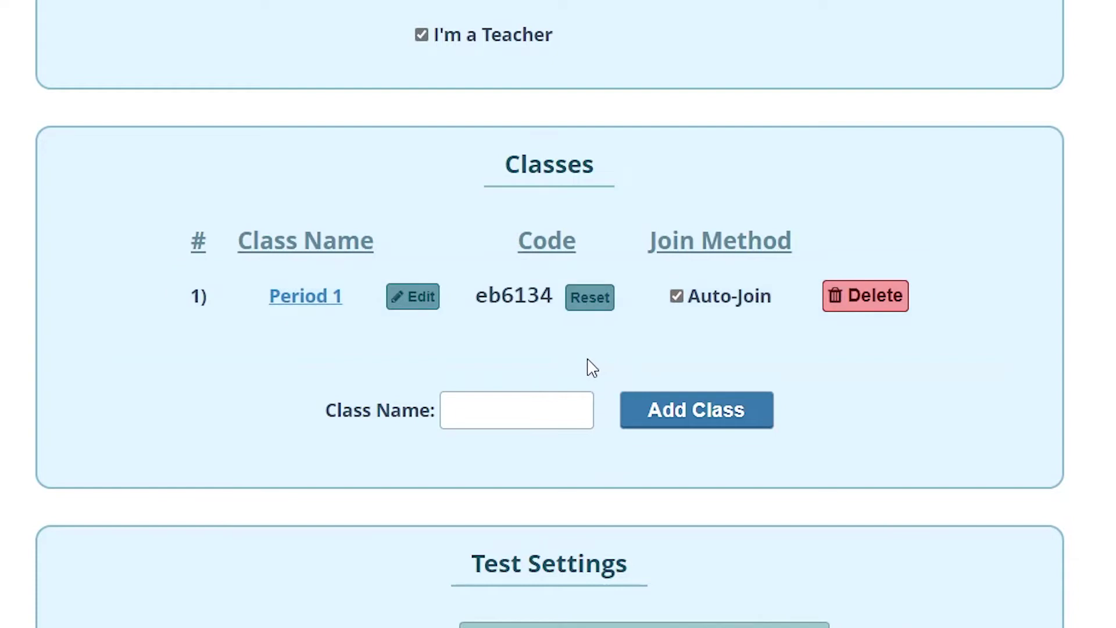
double_click(508, 297)
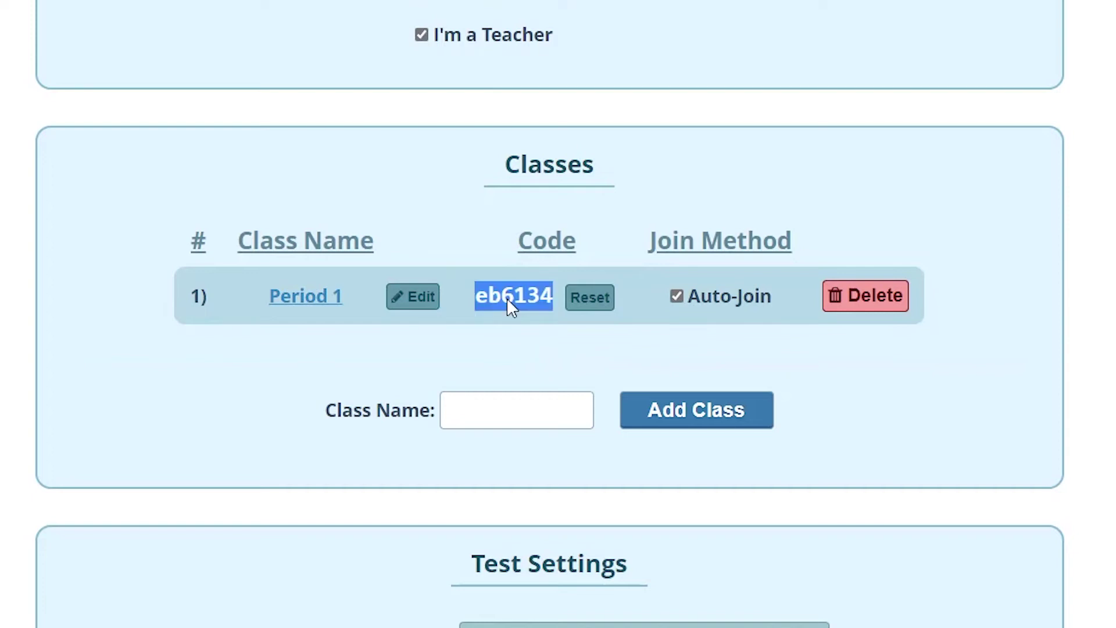
click(600, 364)
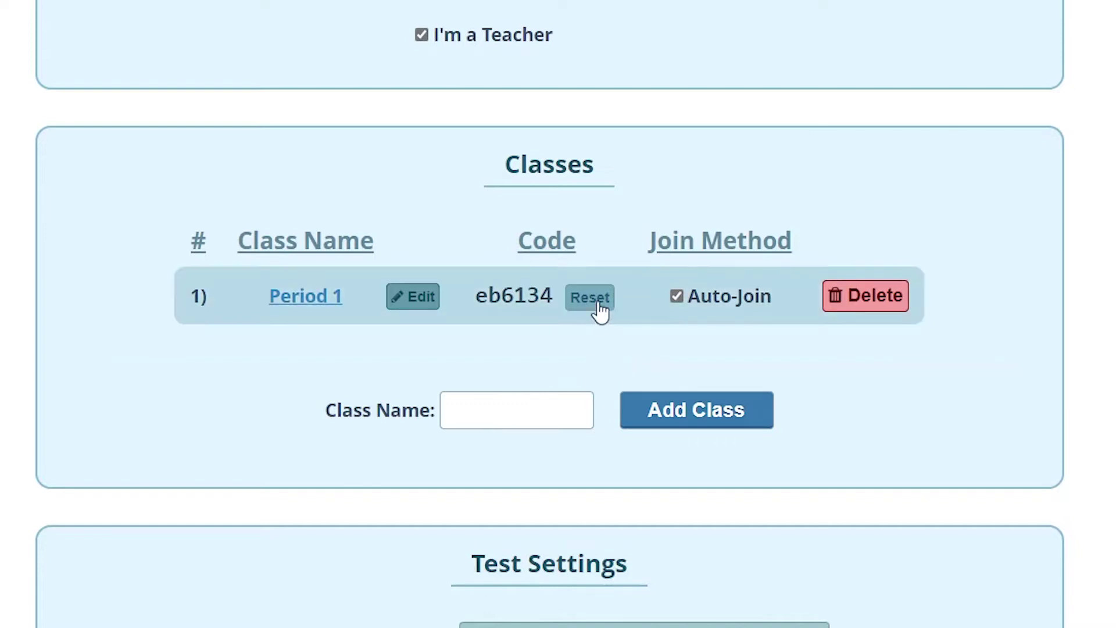
Reset the Period 1 join code, highlight the new code, and start another class name
click(578, 307)
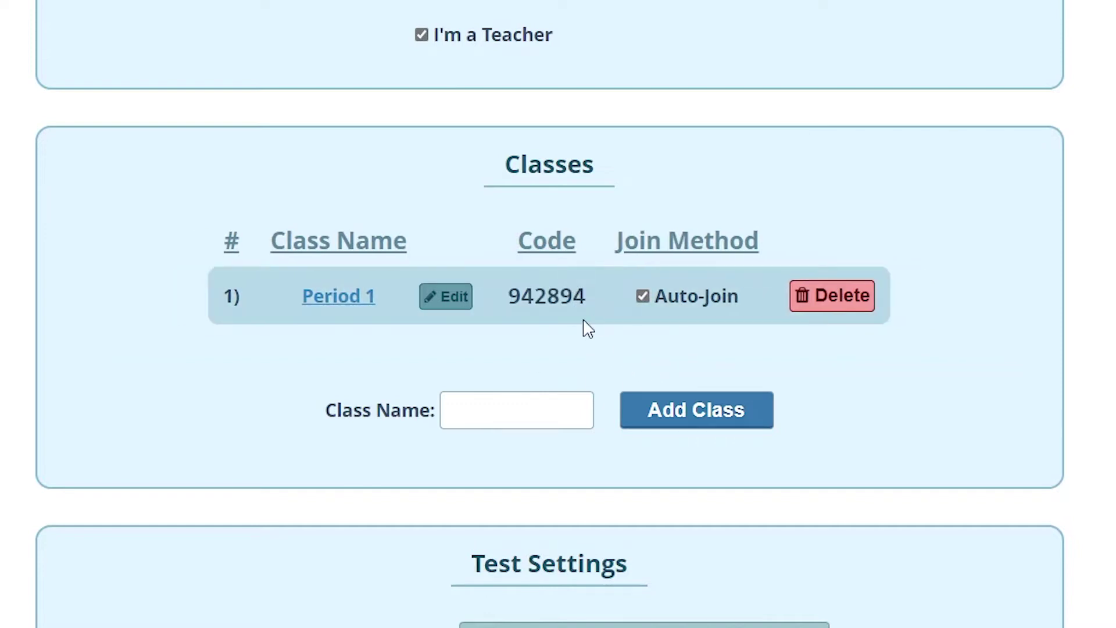
double_click(543, 297)
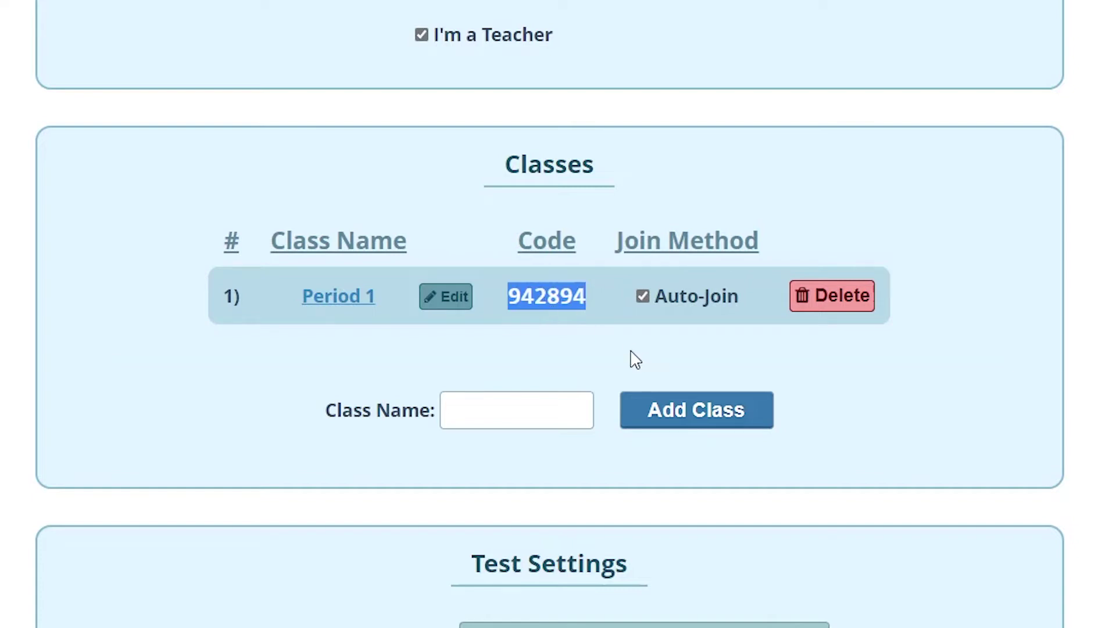
click(680, 358)
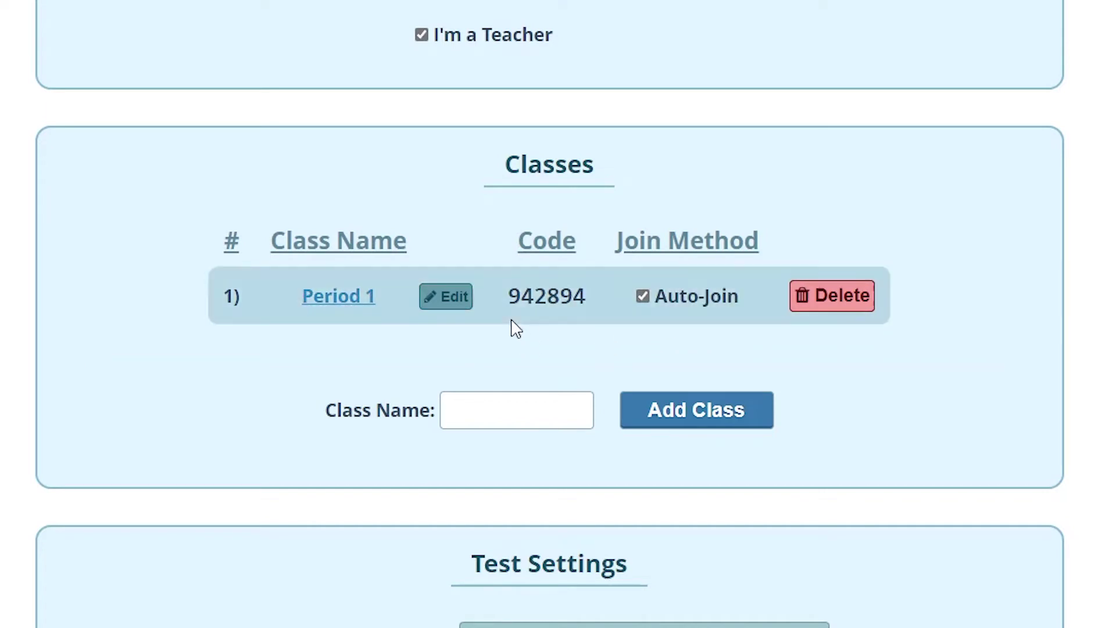
double_click(537, 302)
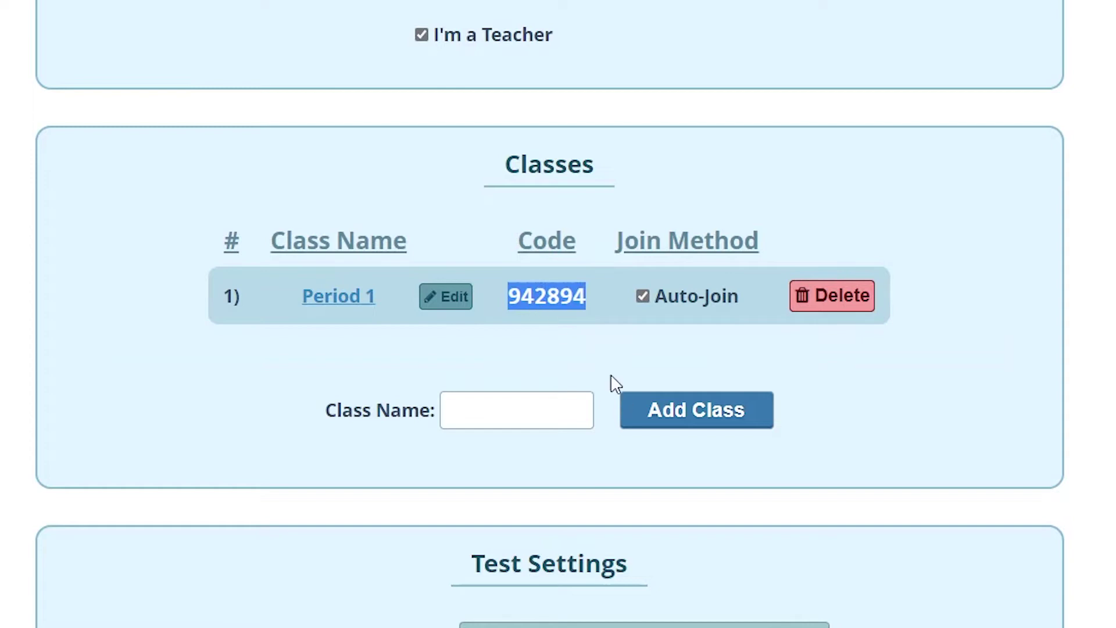
click(591, 347)
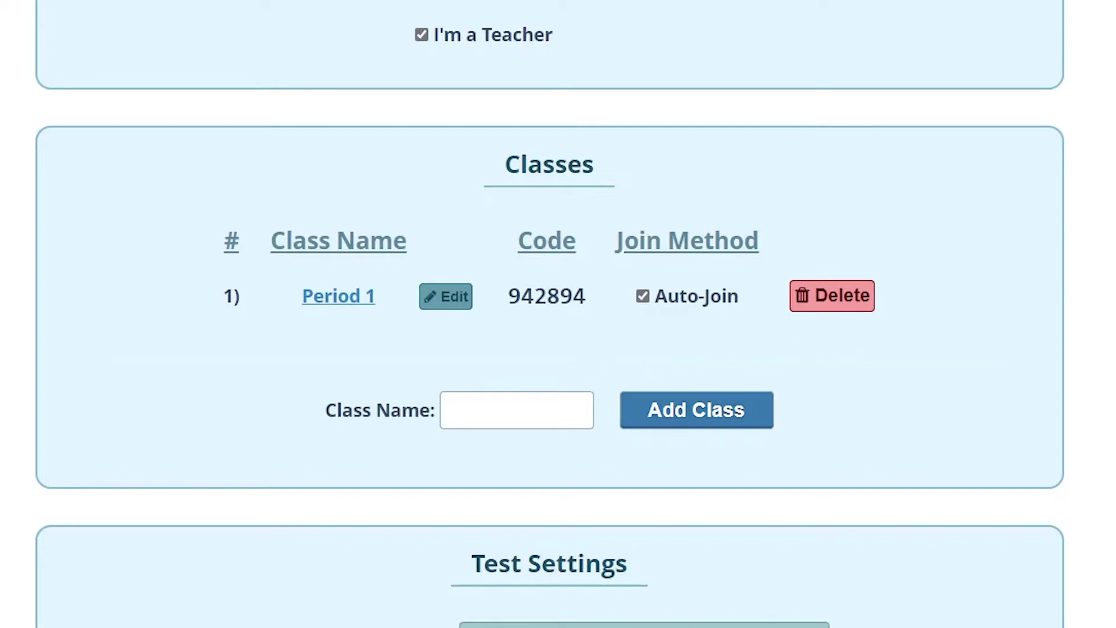
click(562, 407)
Add classes 'Period 2' and 'Period 3' to the class list
text(Period 2)
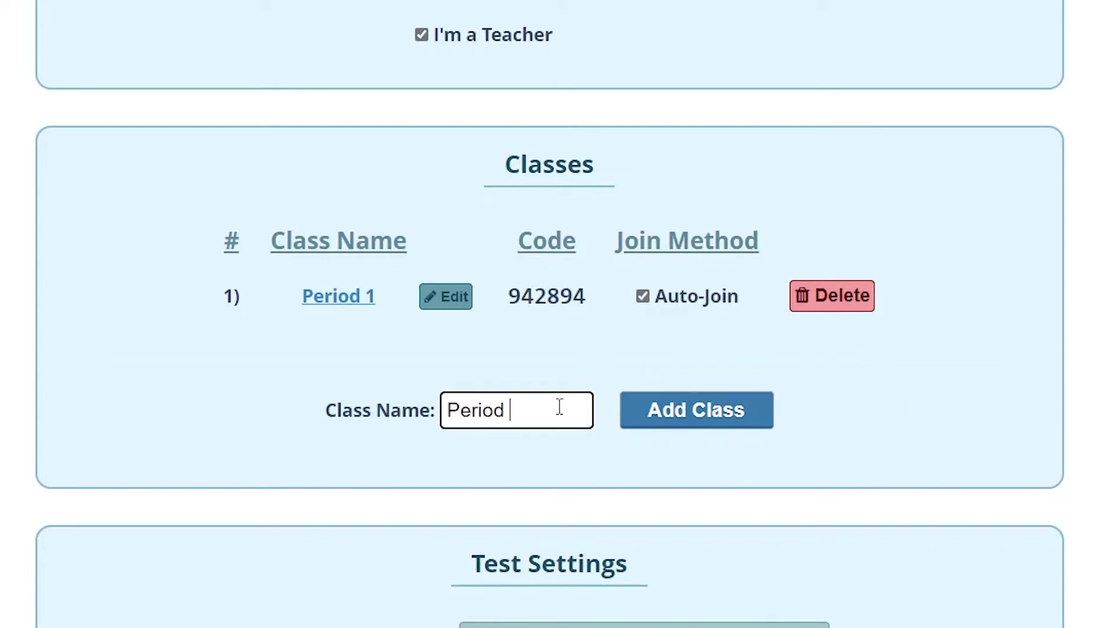
click(641, 424)
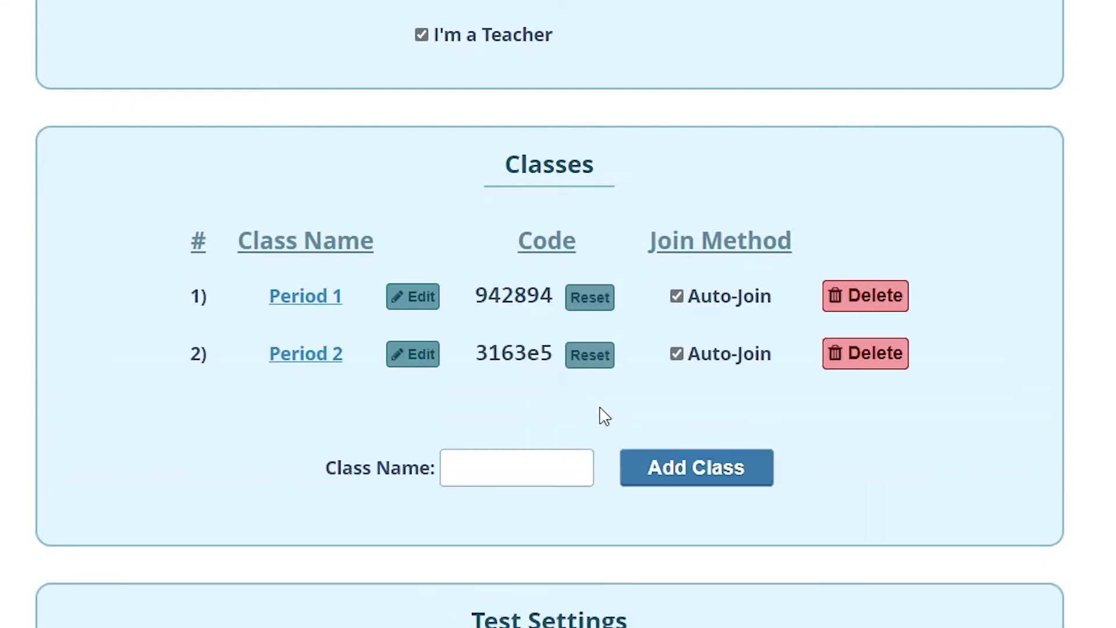
click(544, 463)
text(Period 3)
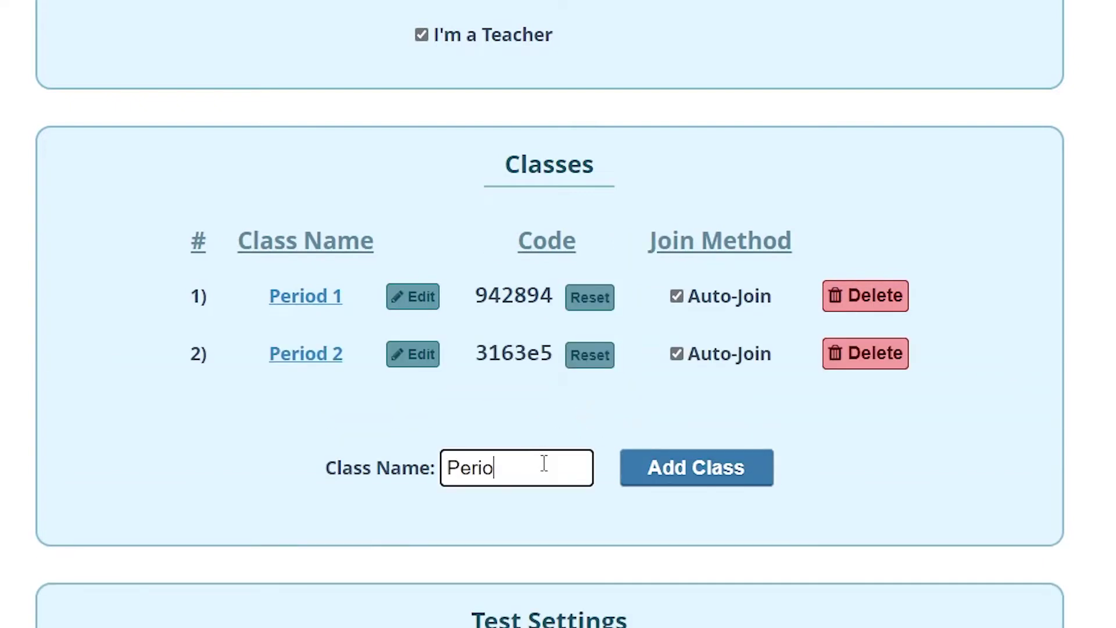
click(680, 465)
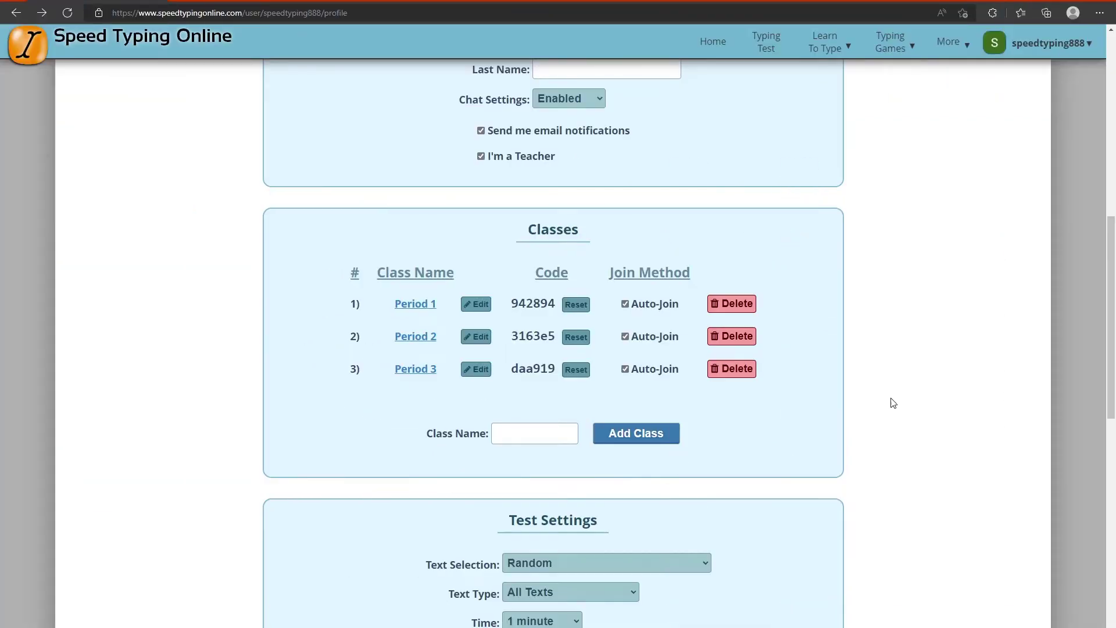
scroll(889, 403, up, 3)
scroll(889, 403, up, 7)
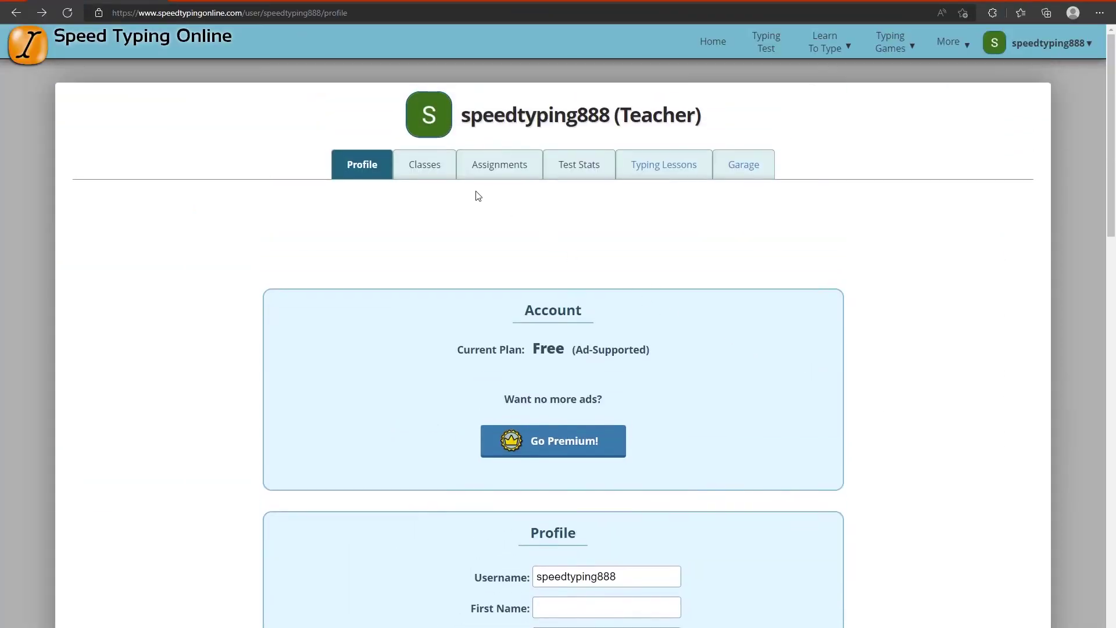
click(424, 174)
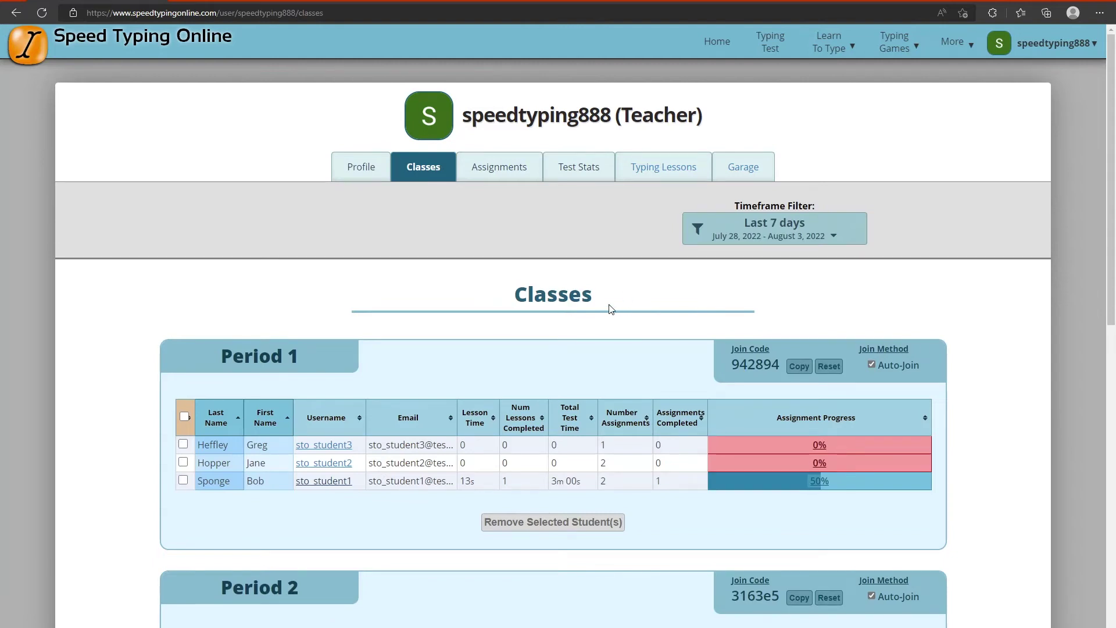
scroll(610, 309, down, 3)
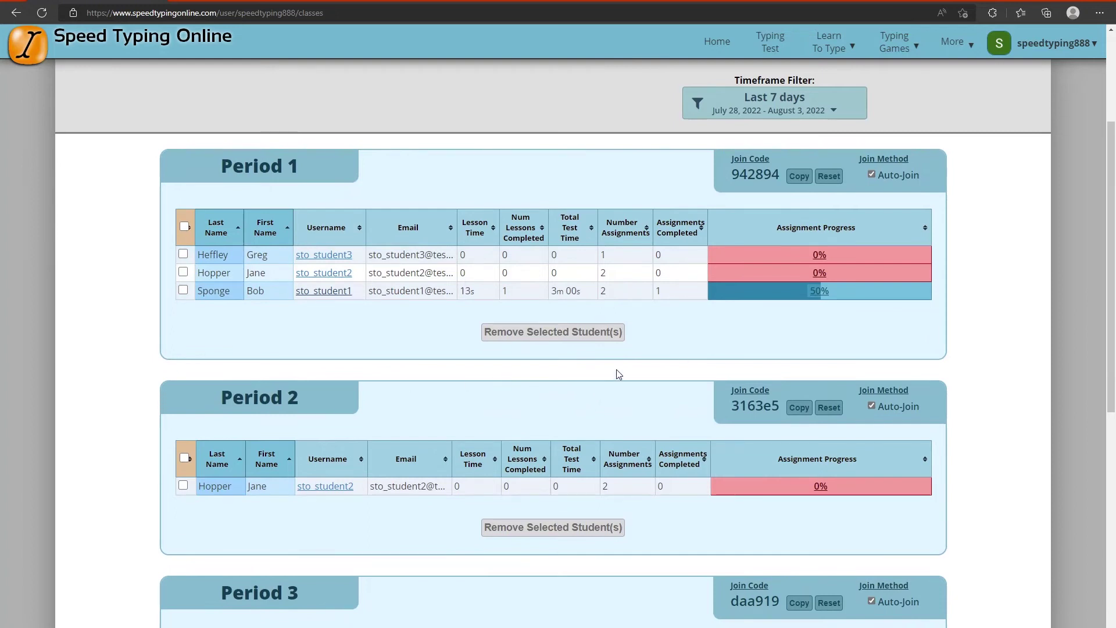
scroll(669, 374, up, 3)
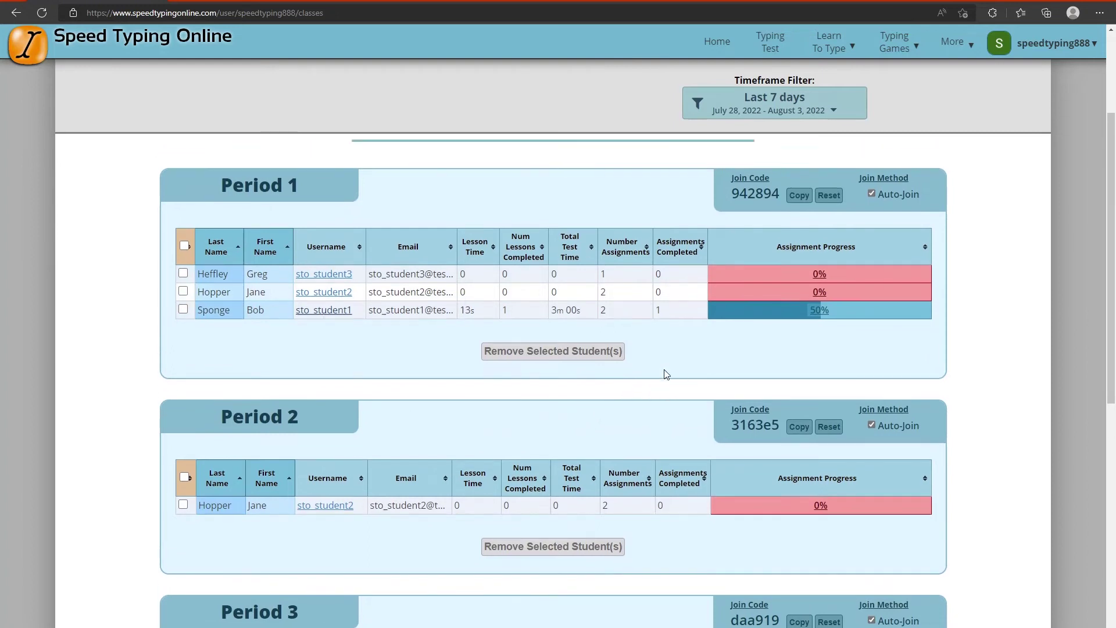
scroll(663, 437, down, 3)
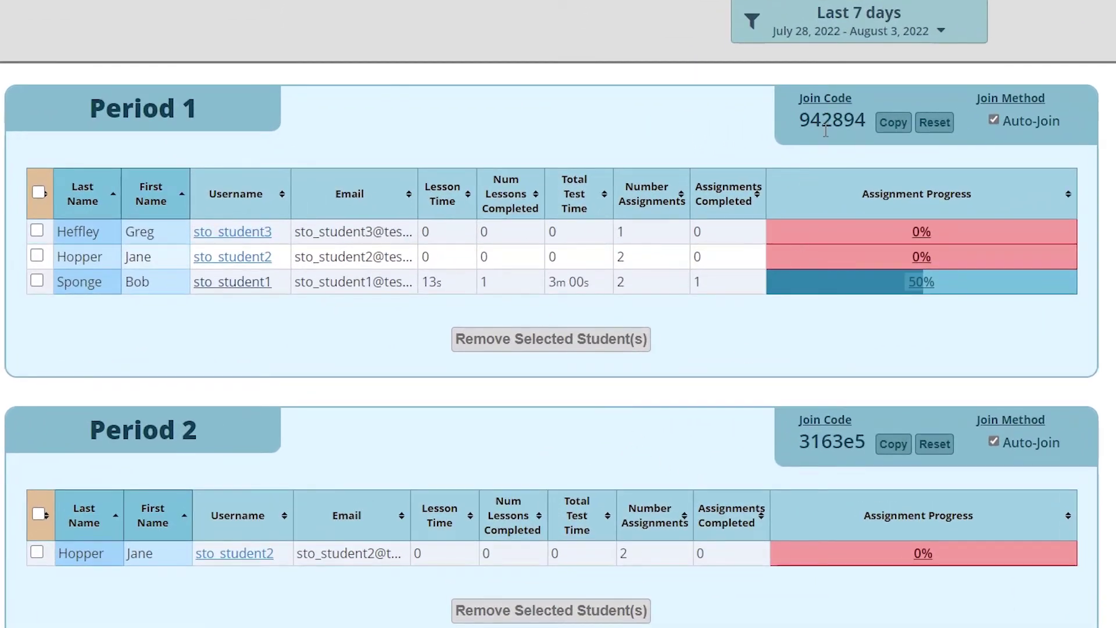
double_click(826, 131)
click(811, 139)
click(995, 120)
Sort Period 1 students by last name, then open the Timeframe Filter range choices
click(98, 196)
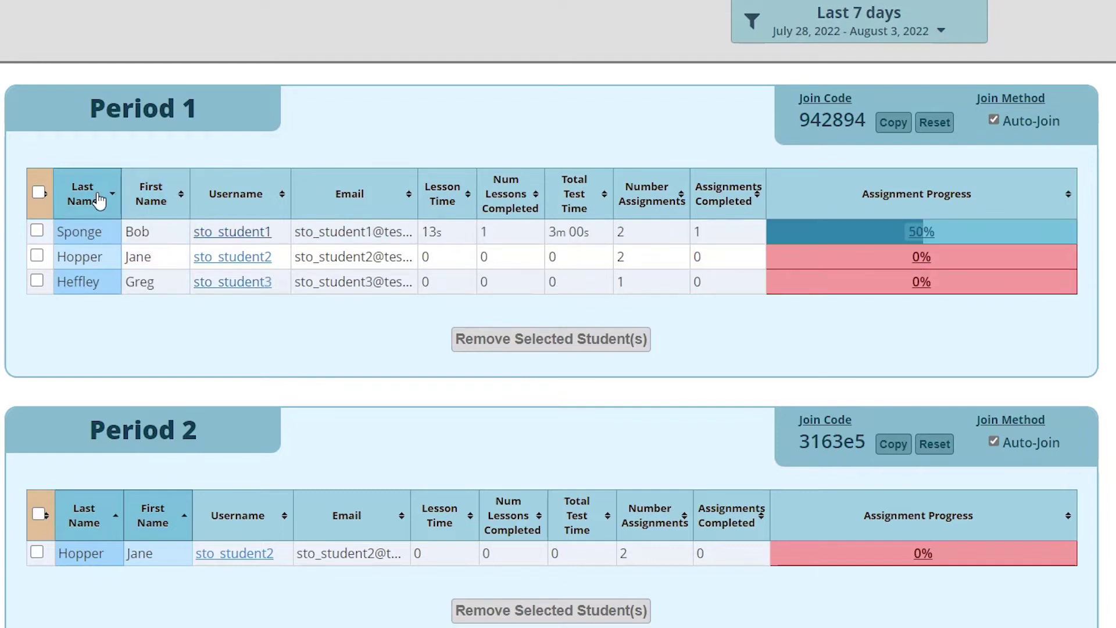
click(99, 199)
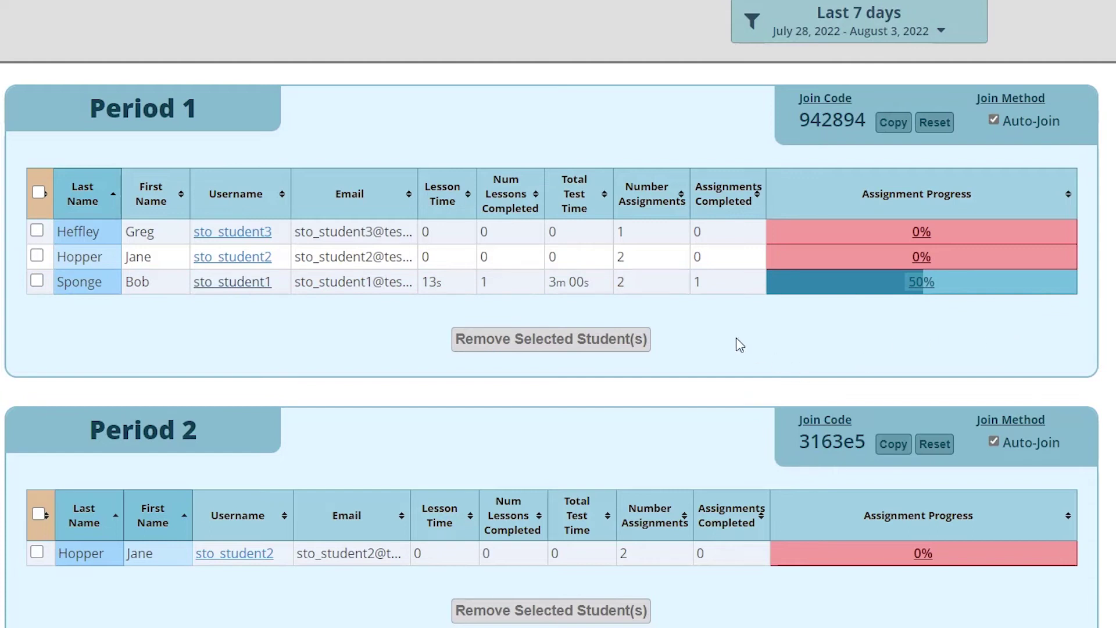
scroll(773, 261, up, 1)
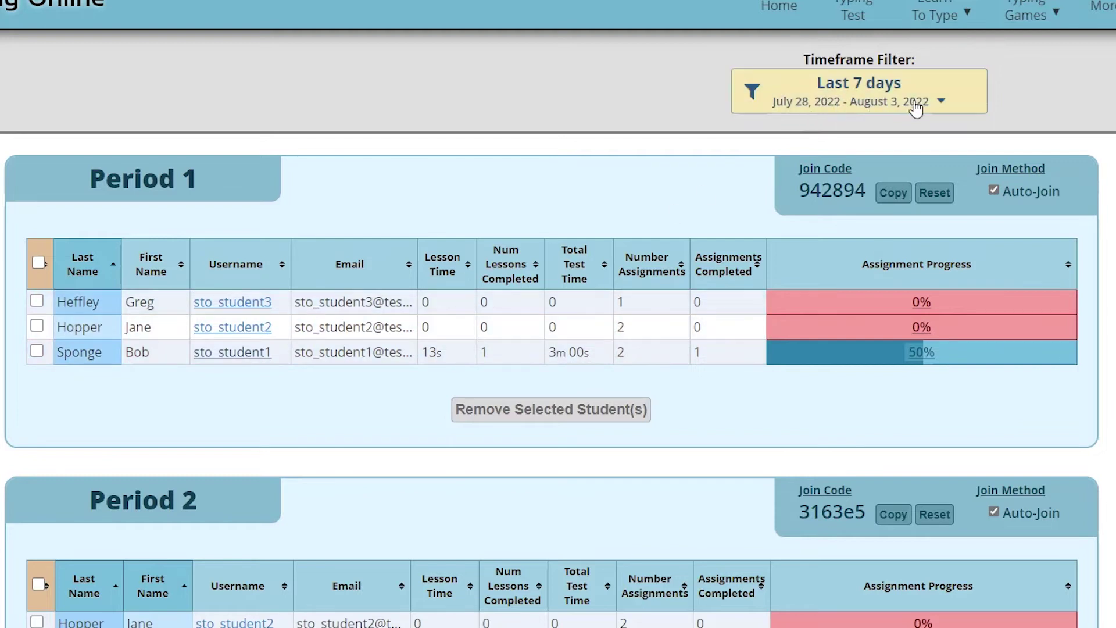
click(881, 103)
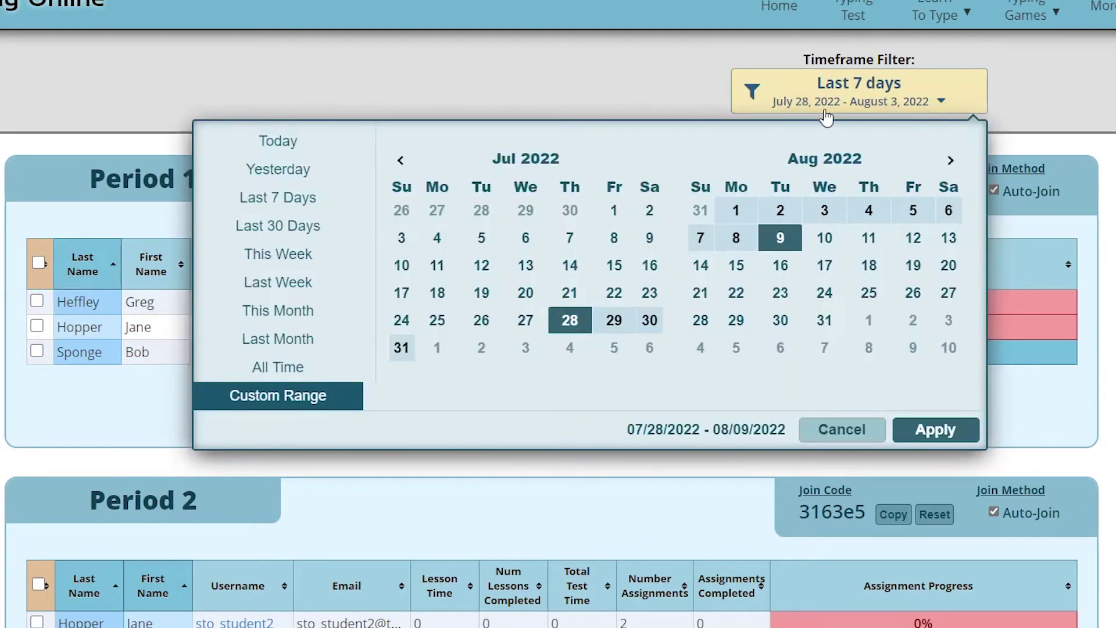
Apply the July 28 – August 9, 2022 timeframe to the class rosters
click(309, 143)
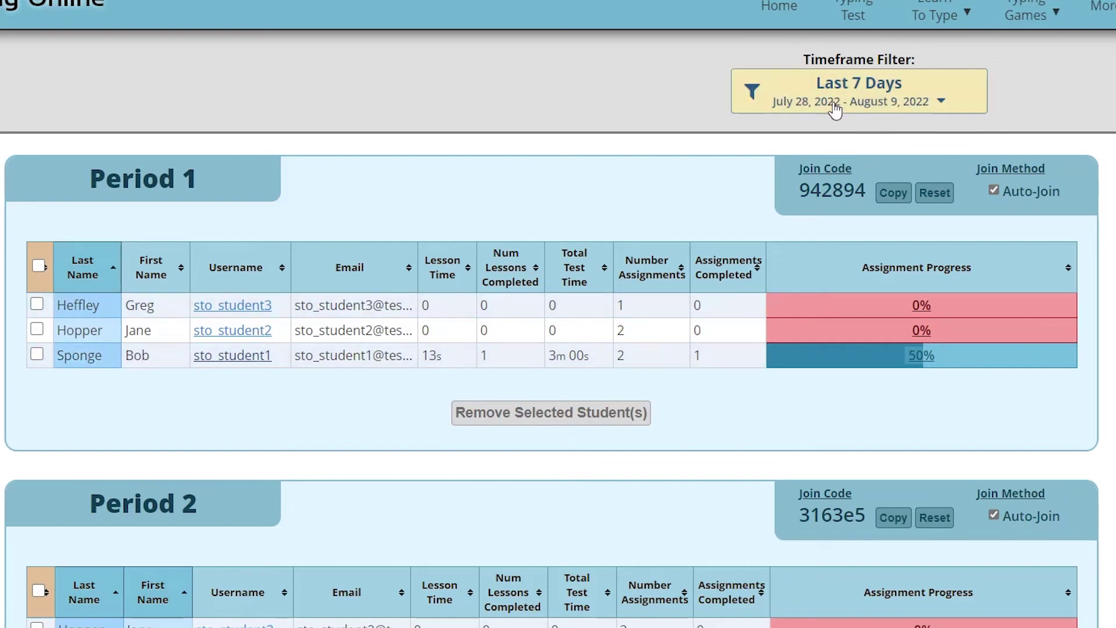
click(771, 108)
Filter the rosters to a custom range of August 10 – August 15, 2022
click(934, 396)
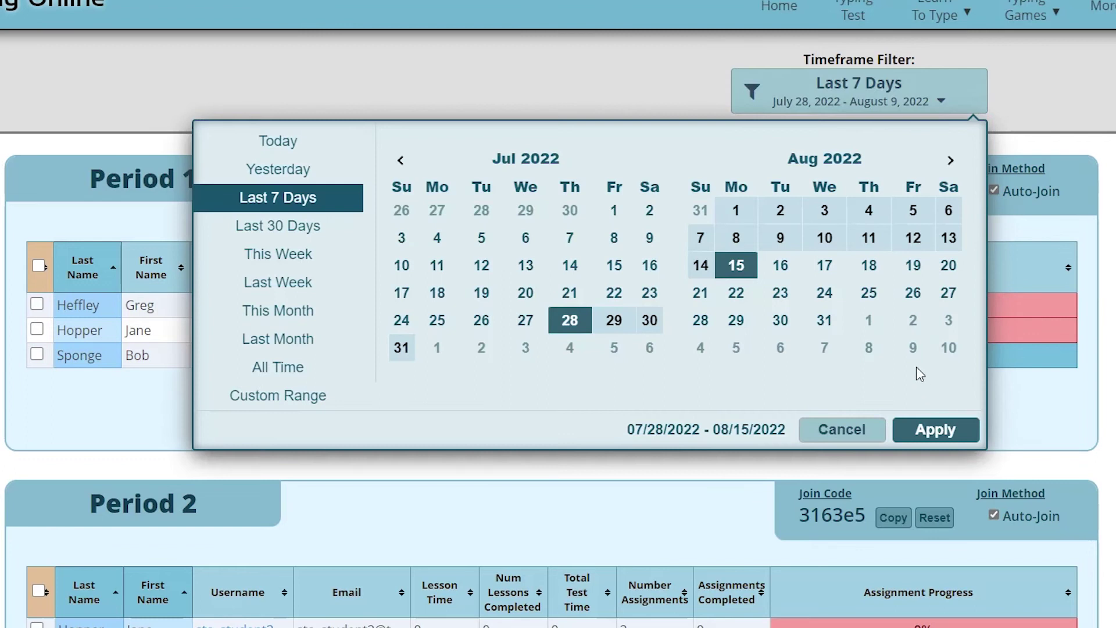
click(825, 238)
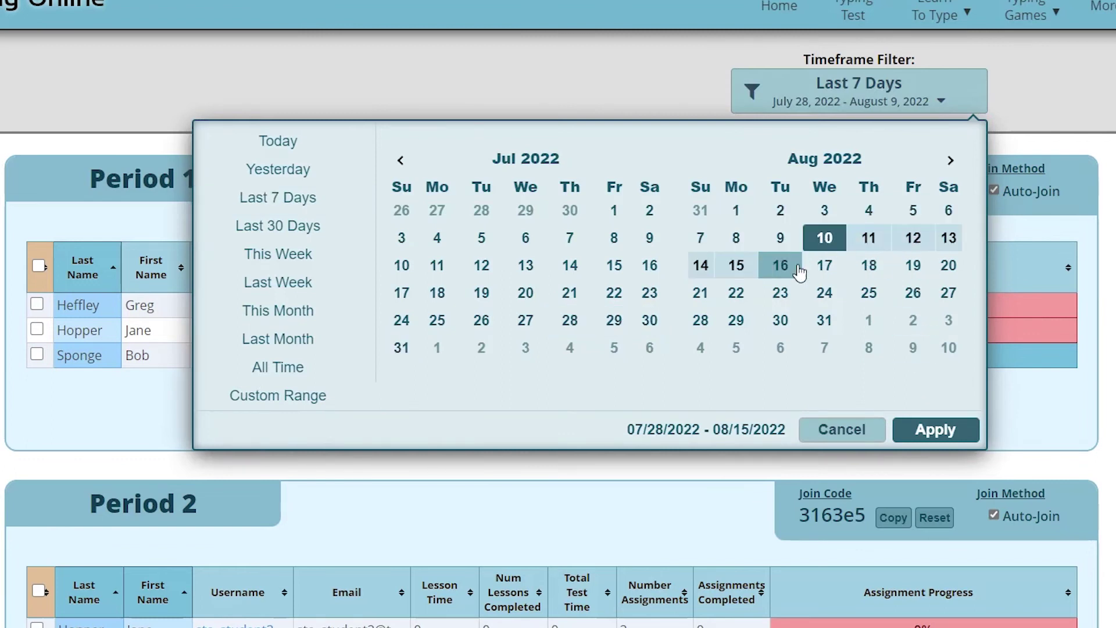
click(737, 266)
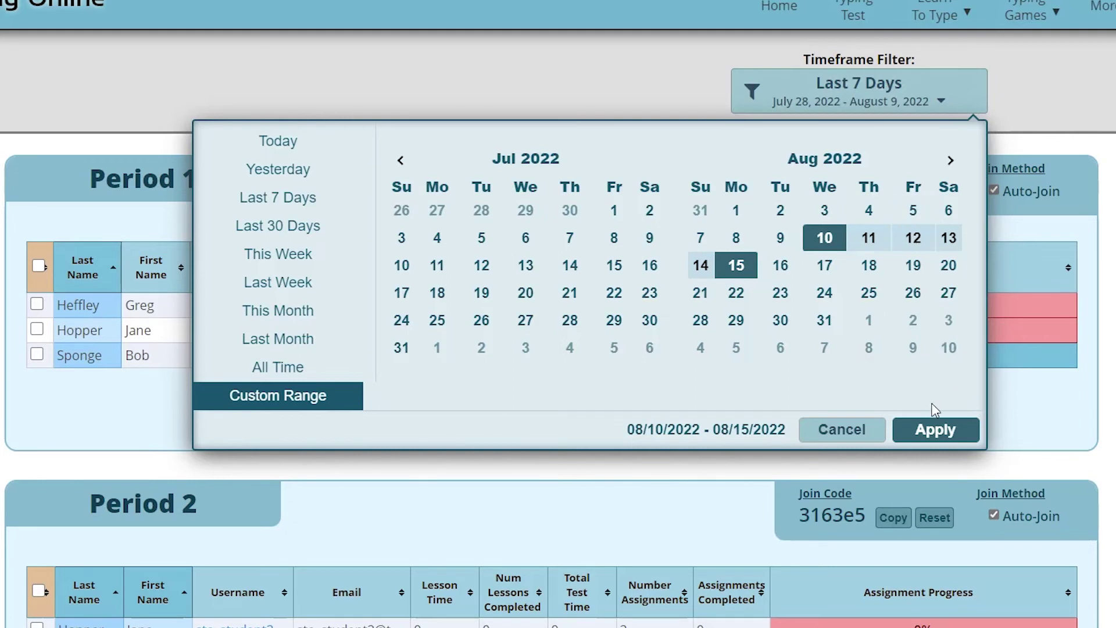
click(929, 430)
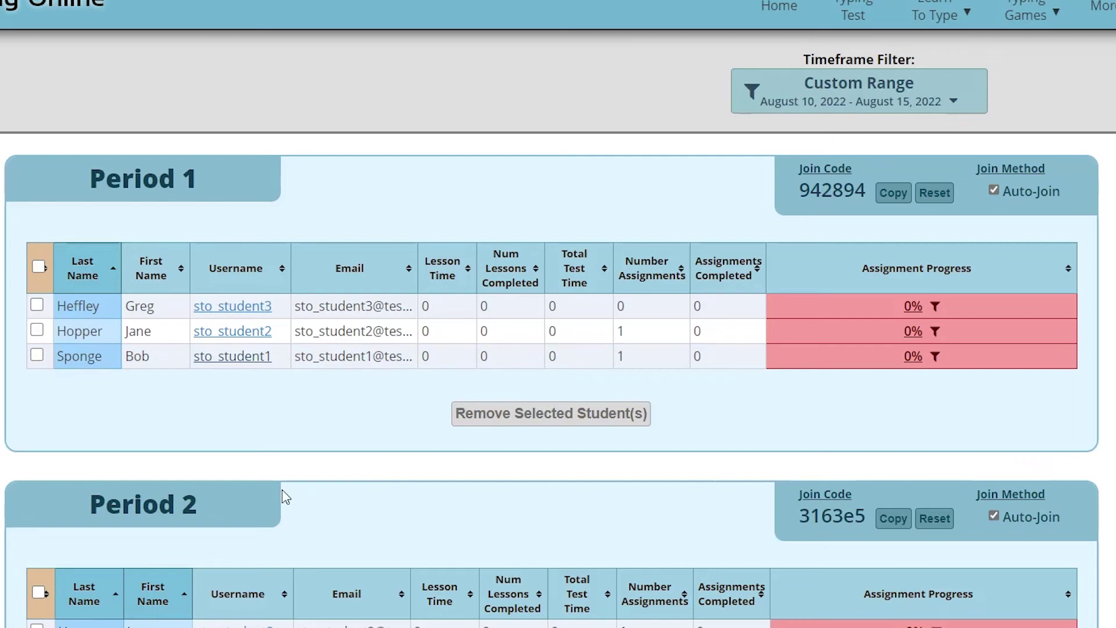
Open the 50%-progress student's stats, review Test Summary and Keyboard Heatmap, then Typing Lessons
click(236, 357)
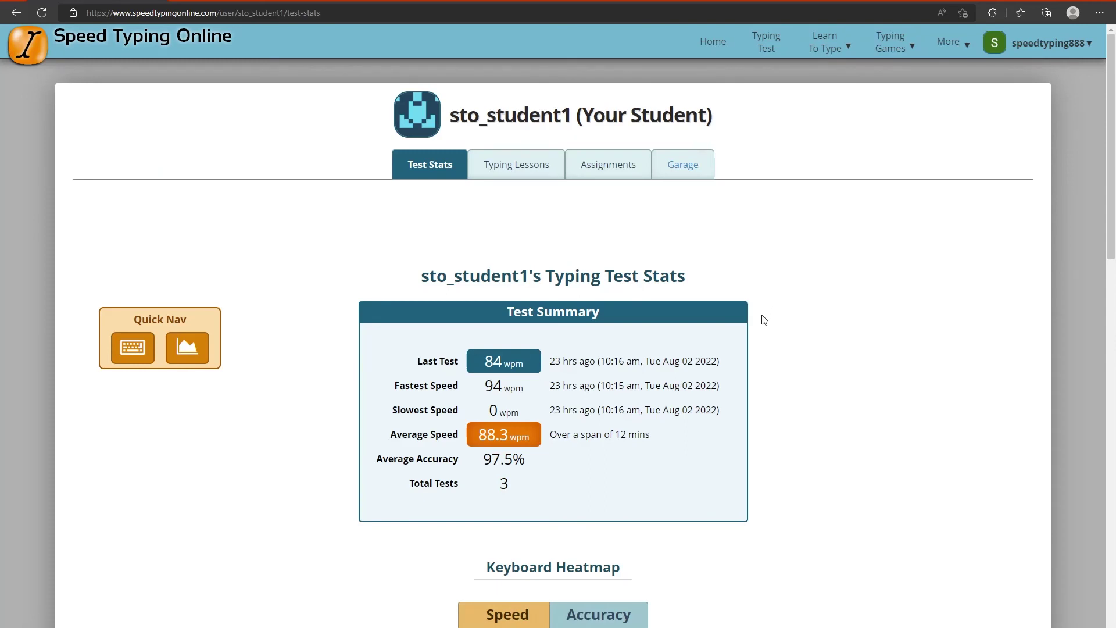
scroll(763, 328, down, 3)
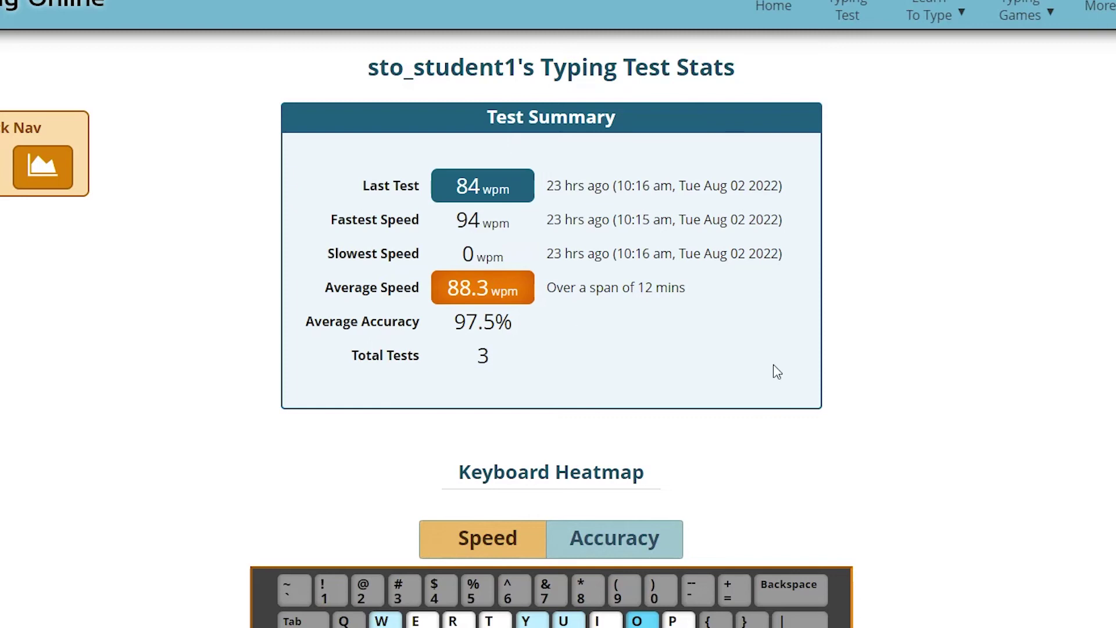
scroll(875, 378, down, 4)
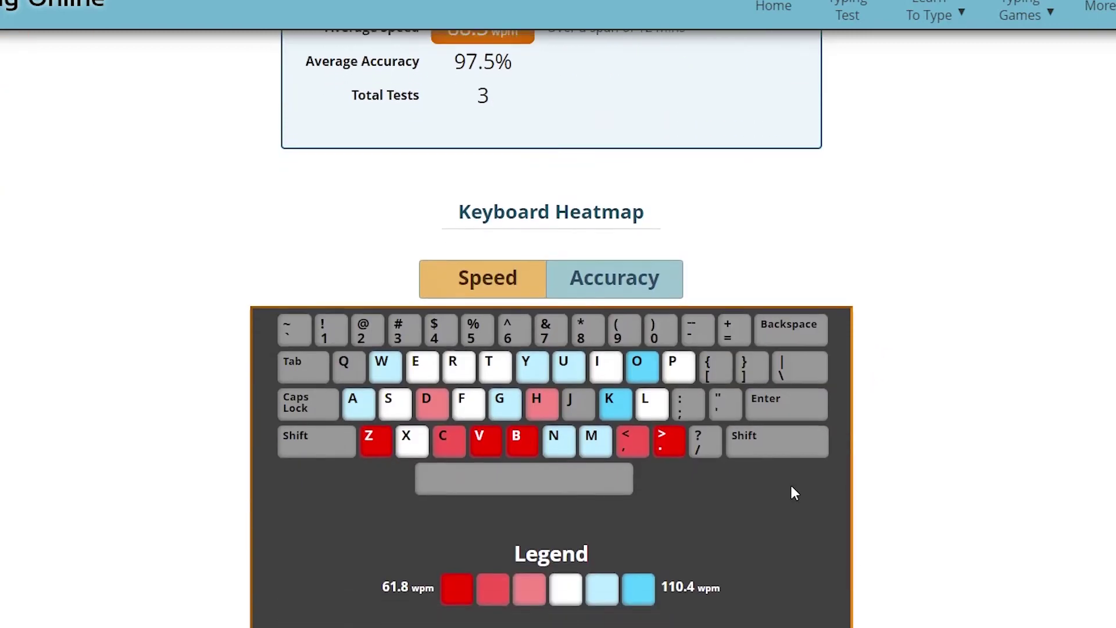
scroll(967, 536, up, 8)
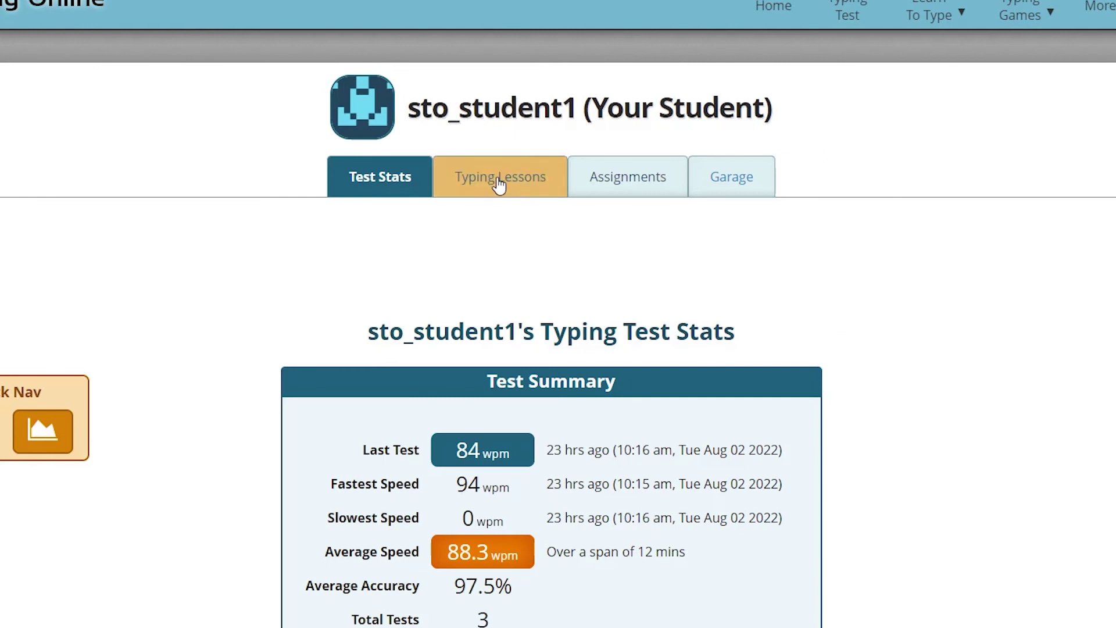
click(489, 181)
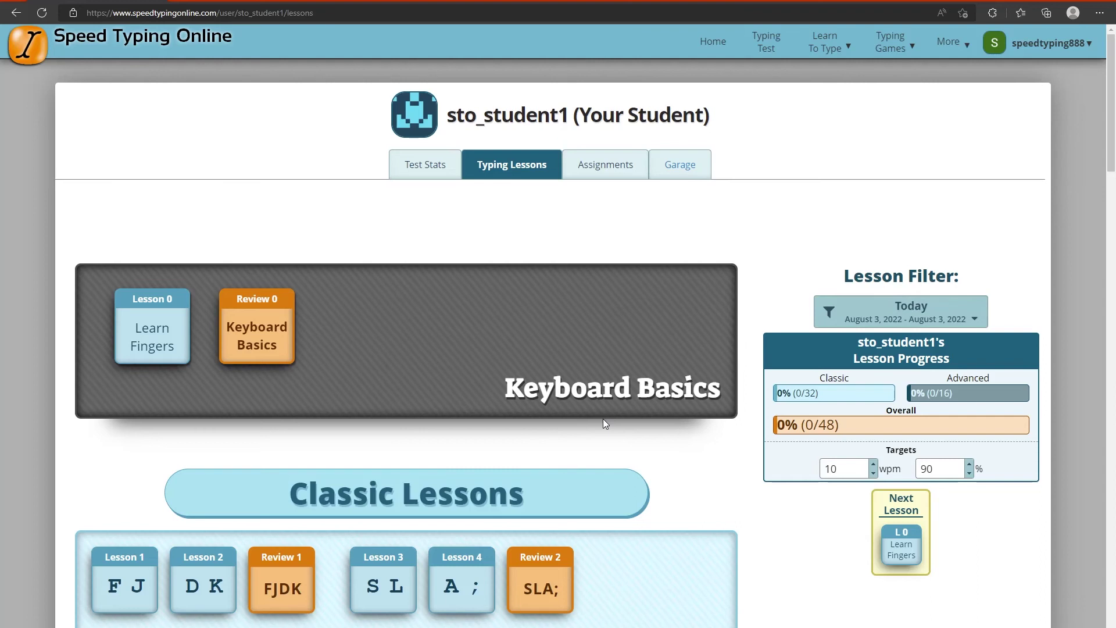
Set the Lesson Filter to All Time, showing 2% (1/48) with Lesson 1 completed
click(962, 317)
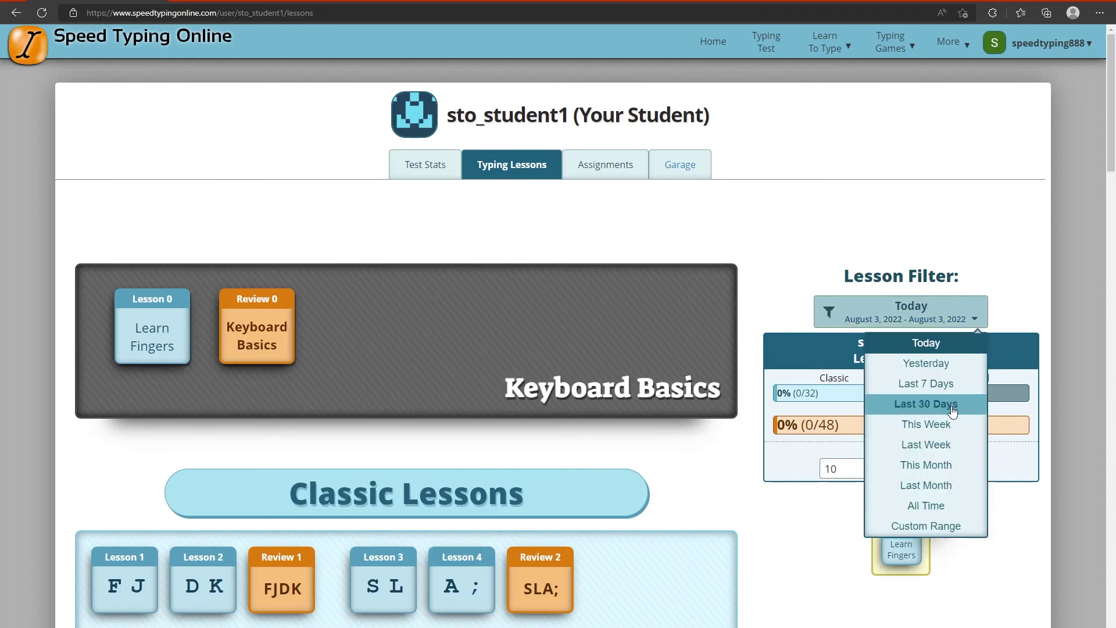
click(941, 506)
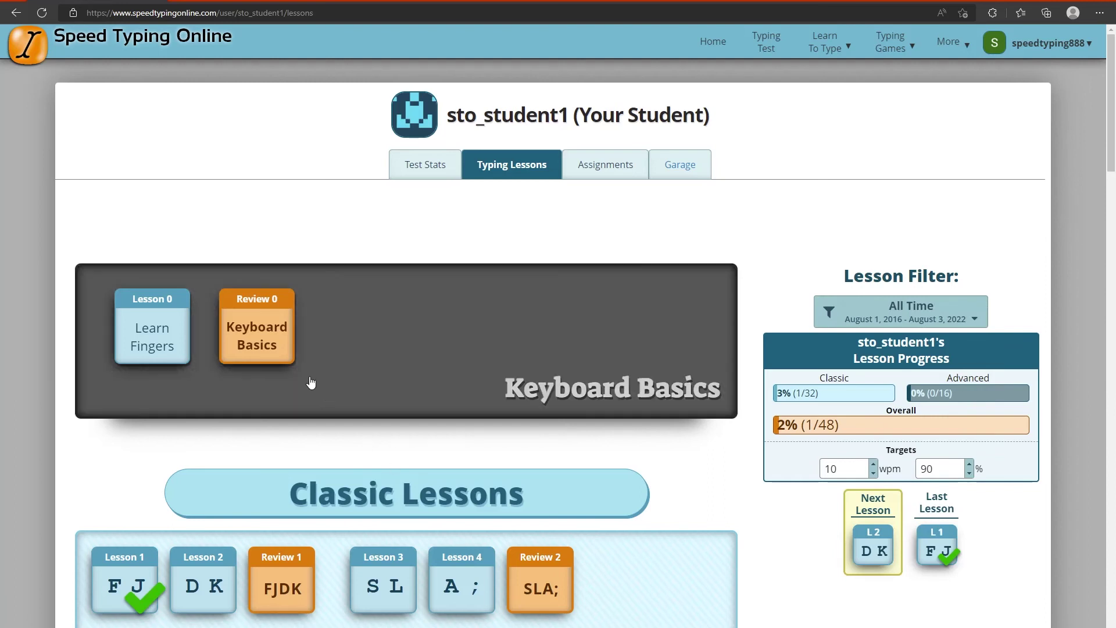
scroll(309, 384, down, 3)
mouse_move(153, 403)
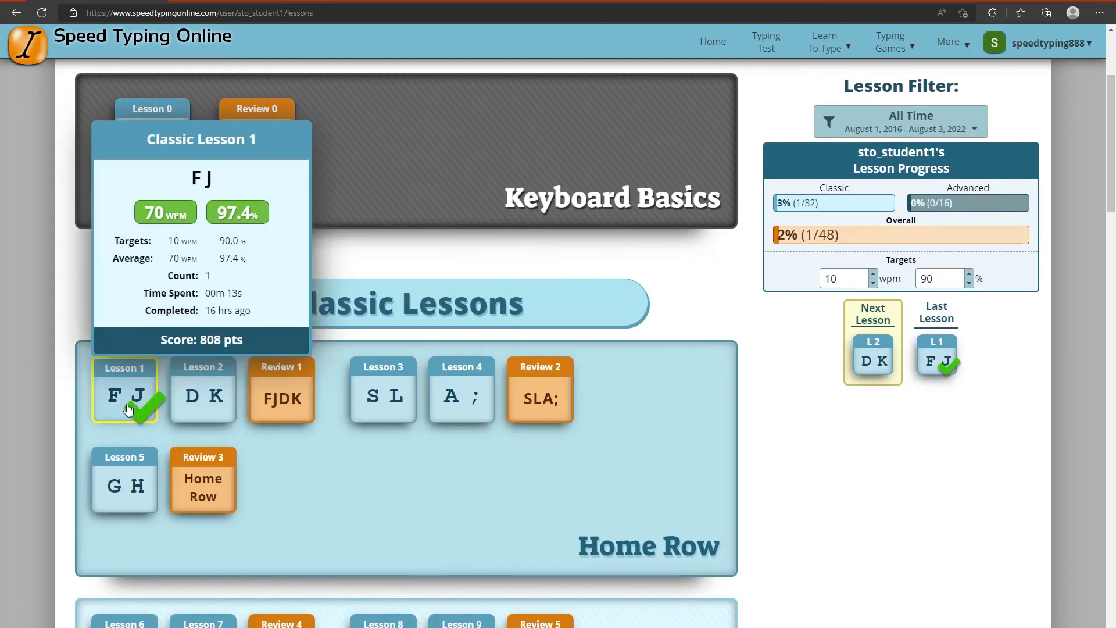
scroll(773, 455, up, 3)
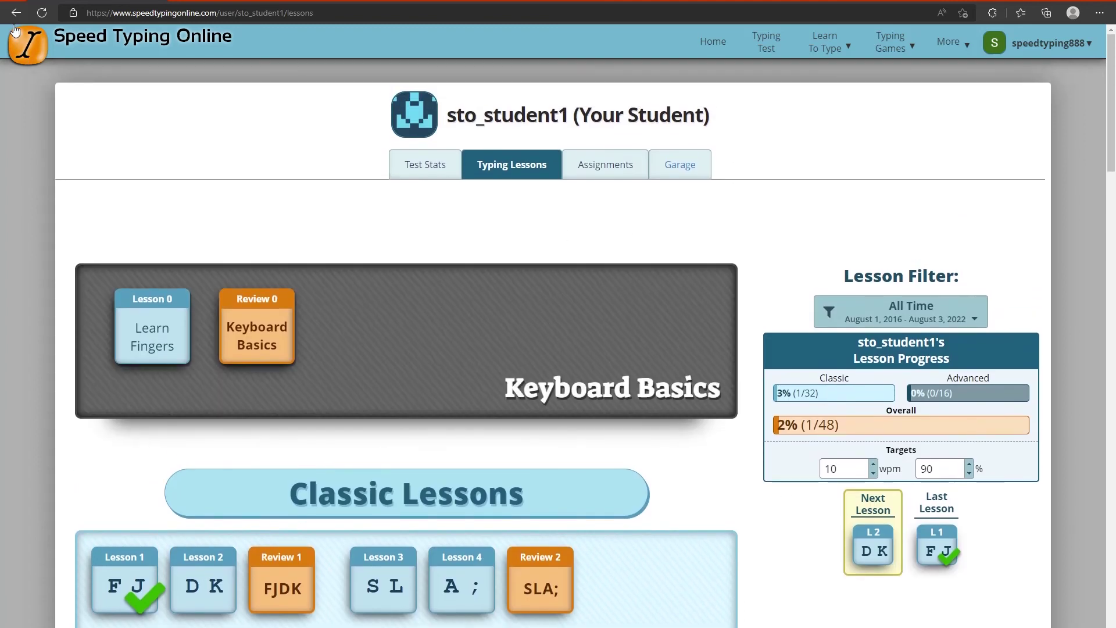
Return to the Classes rosters and open a student's 50% assignment progress details
click(16, 12)
click(15, 12)
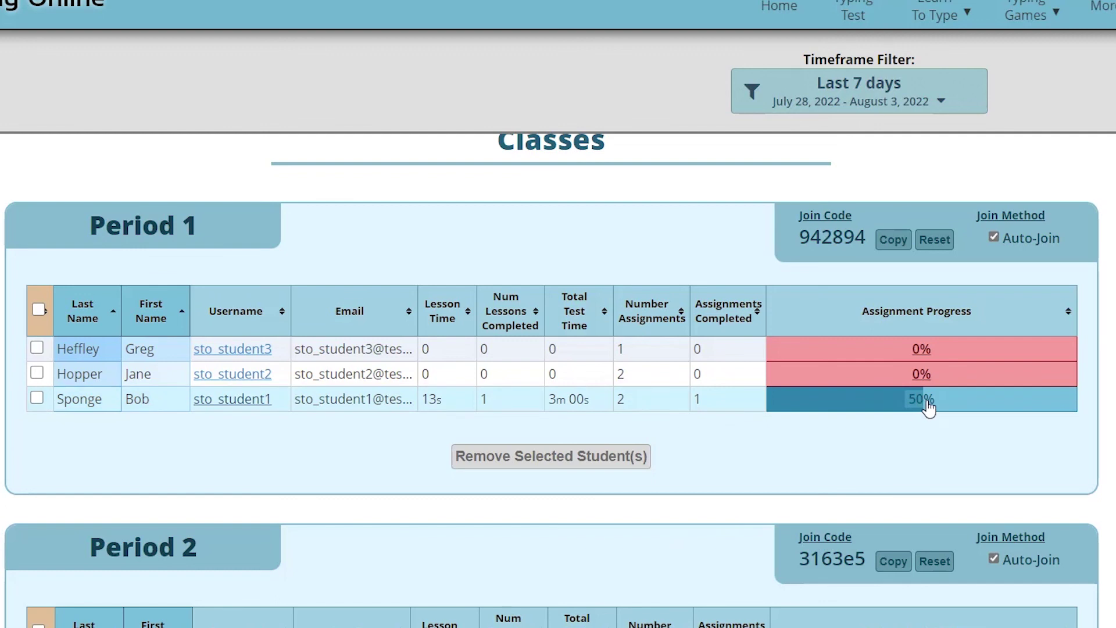
click(925, 401)
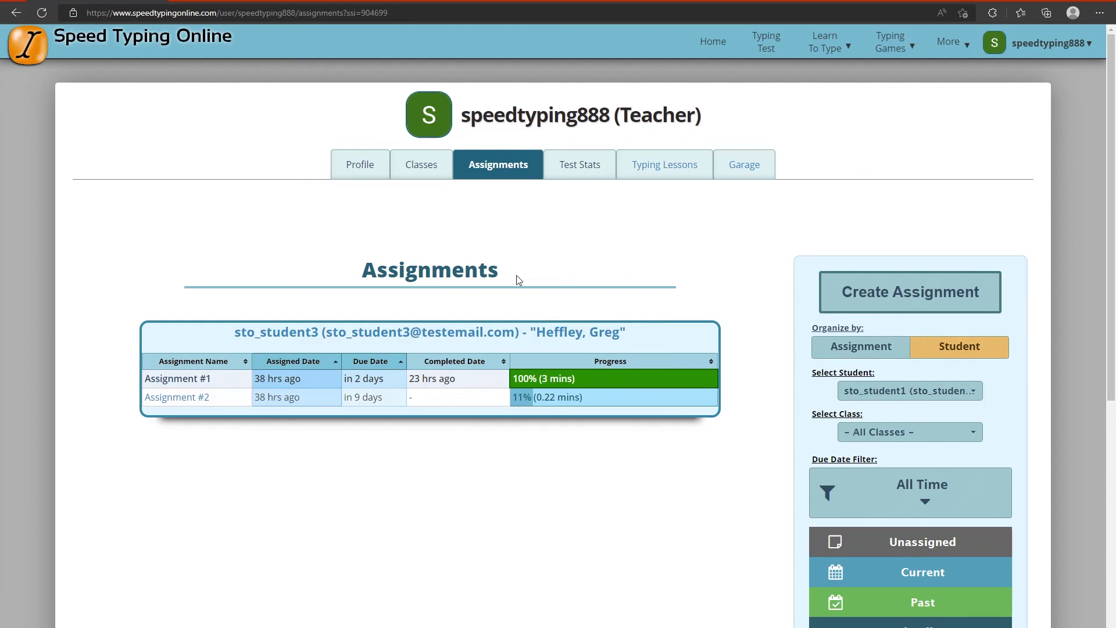
scroll(516, 275, left, 10)
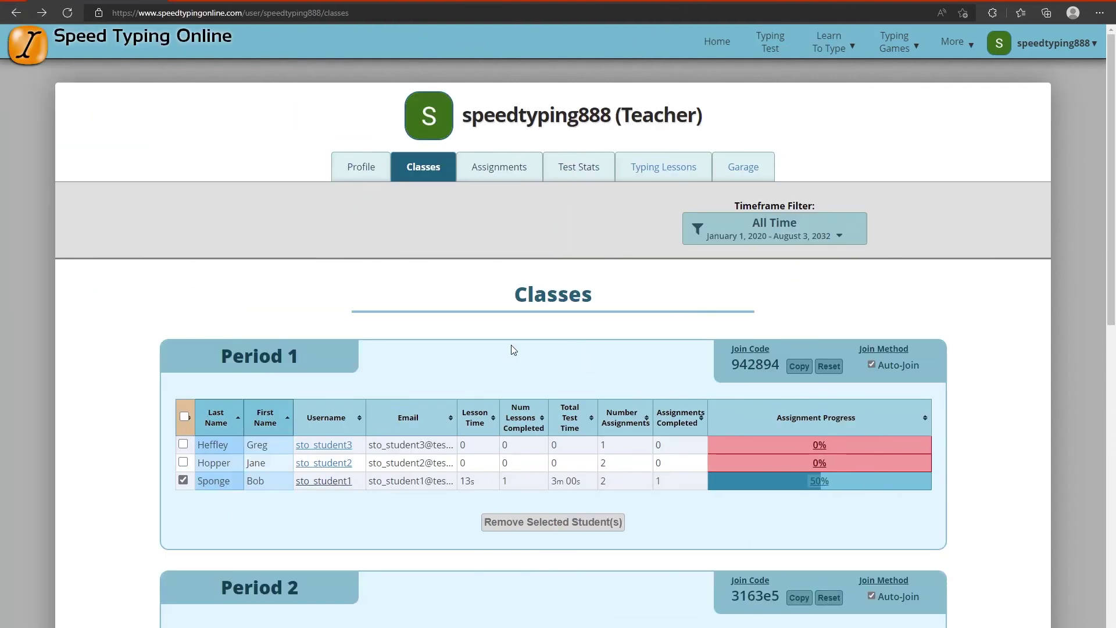